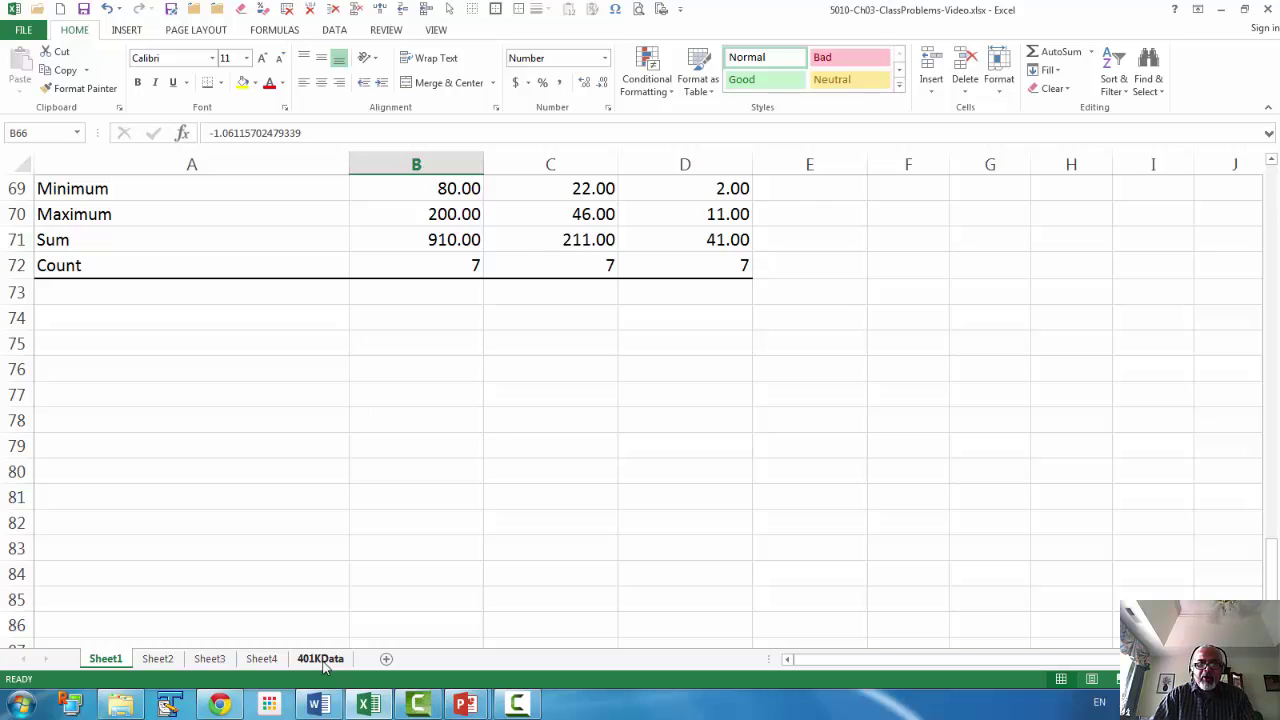
Start a PivotTable from the fund data in A23:N339 on the 401KData sheet.
left_click(320, 659)
scroll(182, 337, "up", 1)
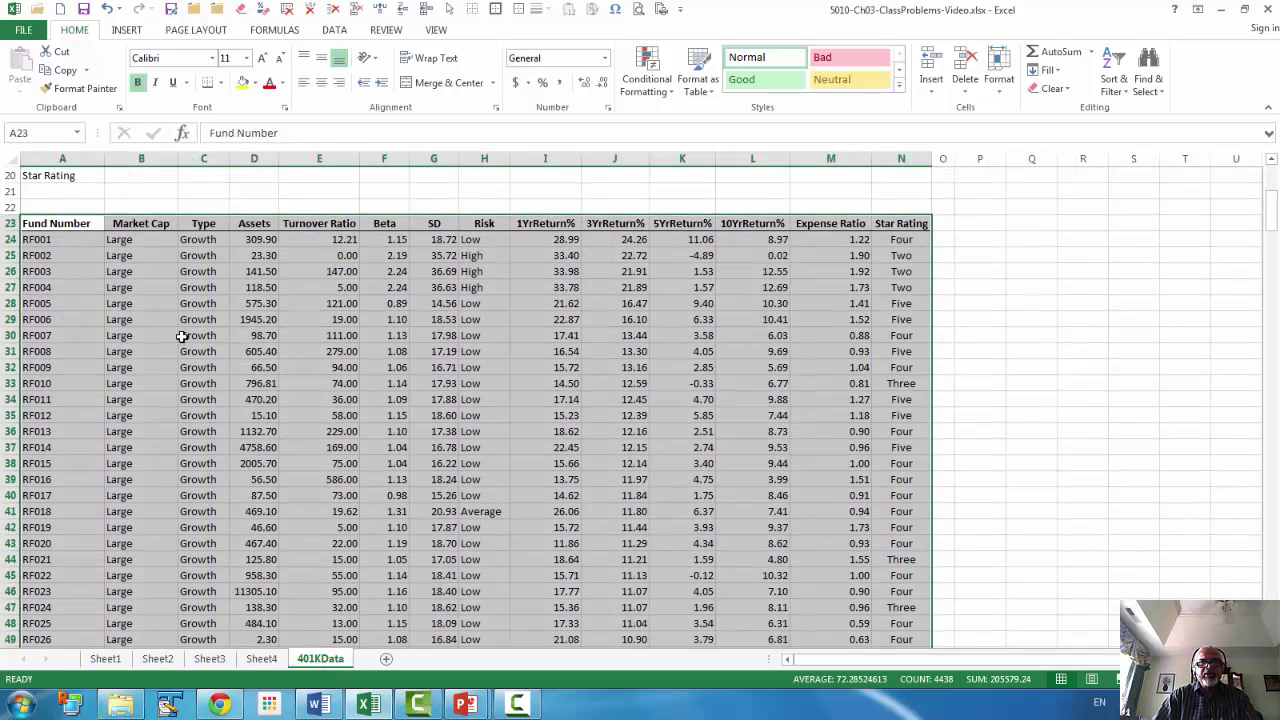
scroll(33, 261, "up", 5)
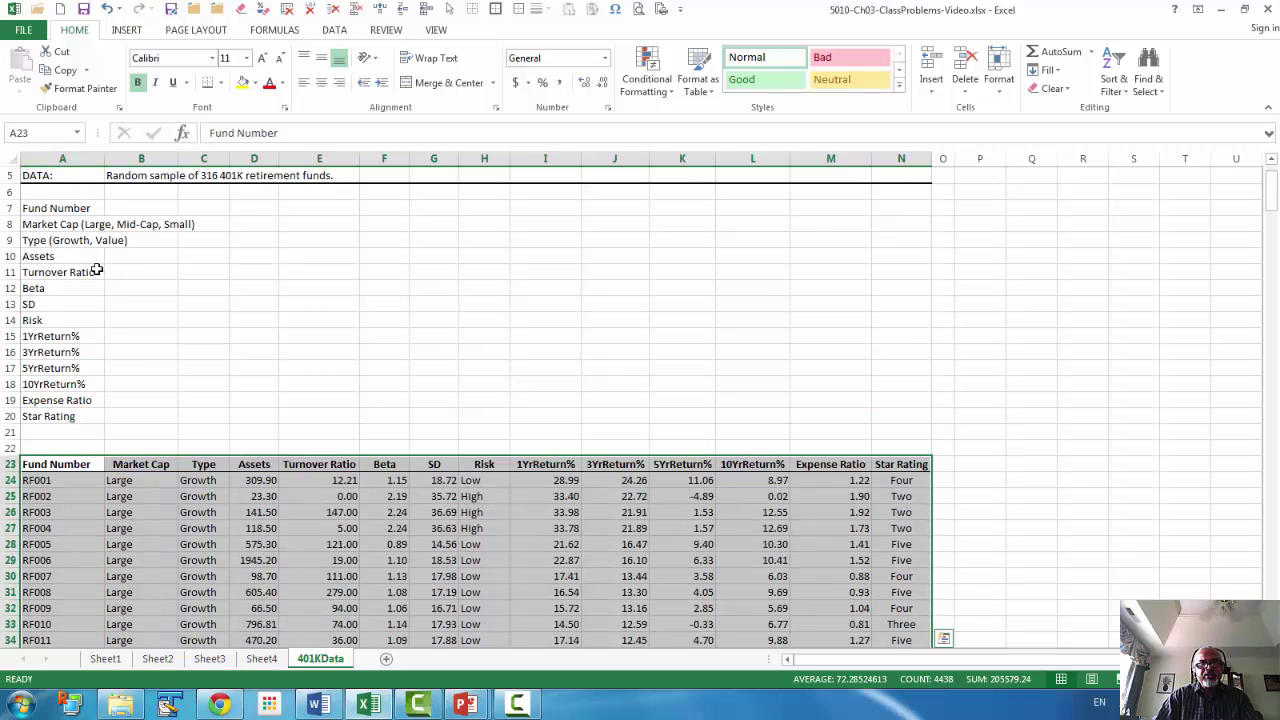
scroll(101, 269, "down", 2)
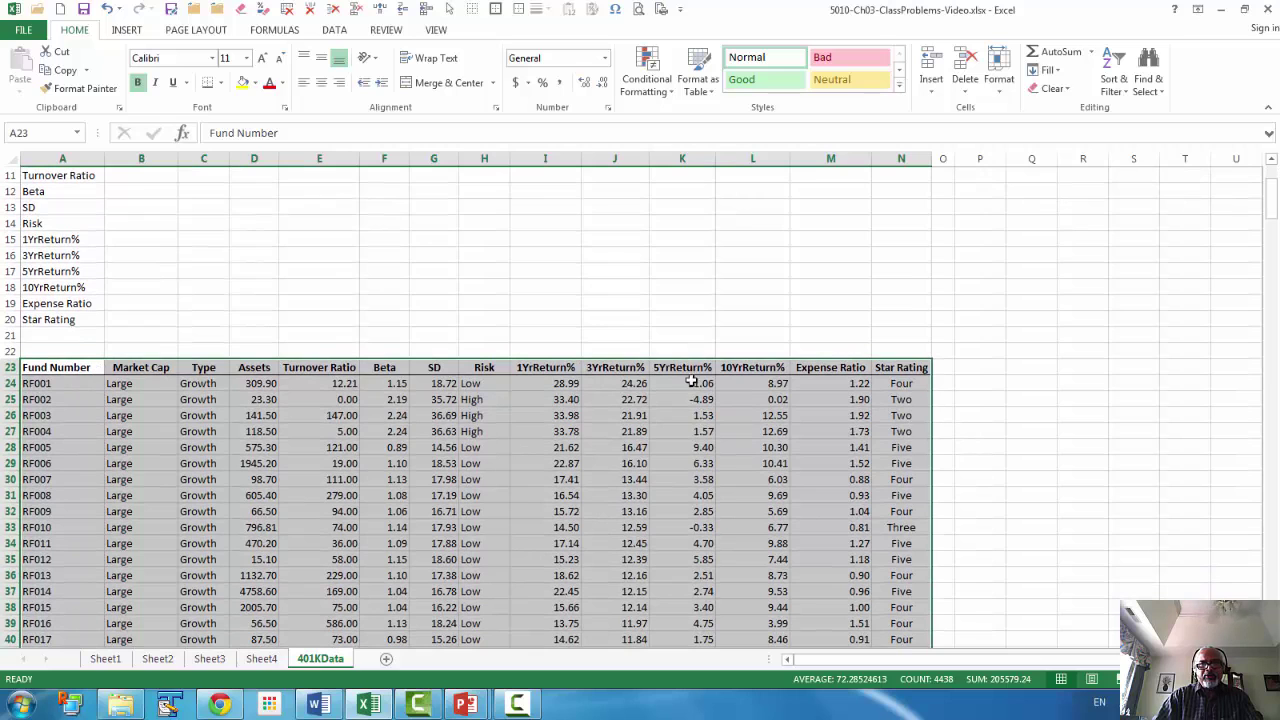
left_click(130, 31)
left_click(27, 70)
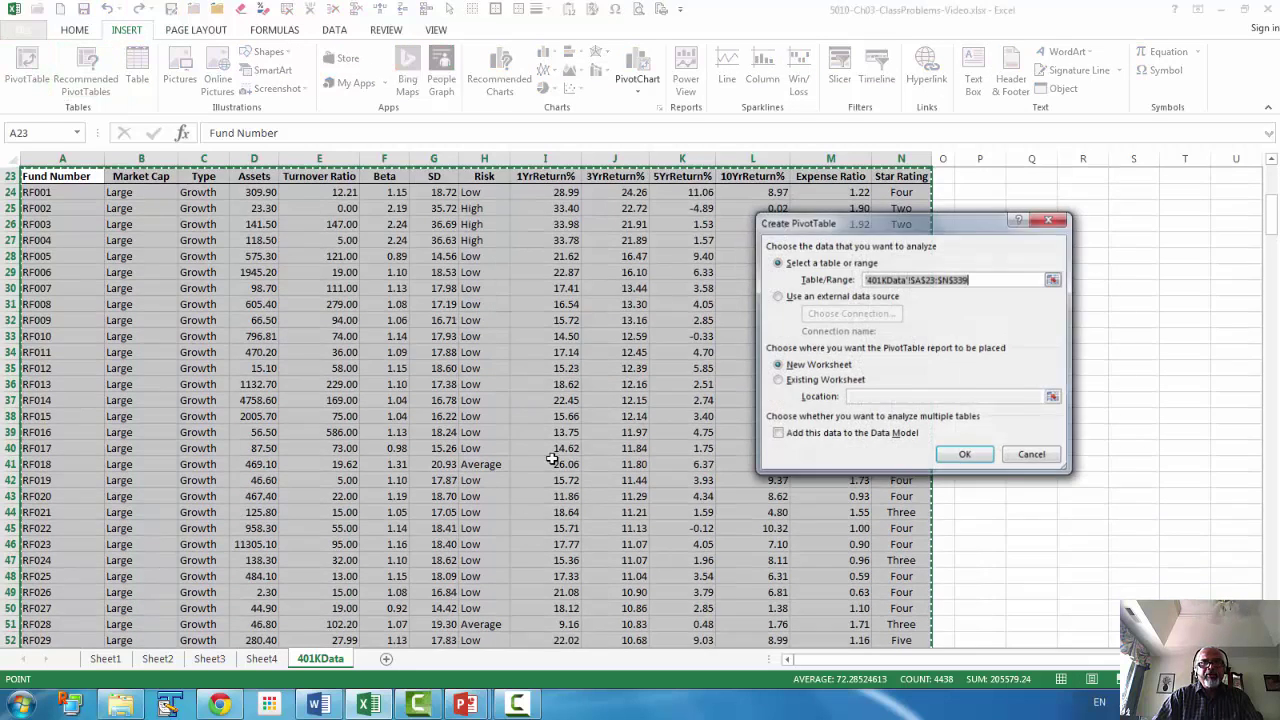
Create the PivotTable on the existing worksheet Sheet1 at cell A76, below the descriptive statistics.
left_click(778, 380)
left_click(870, 398)
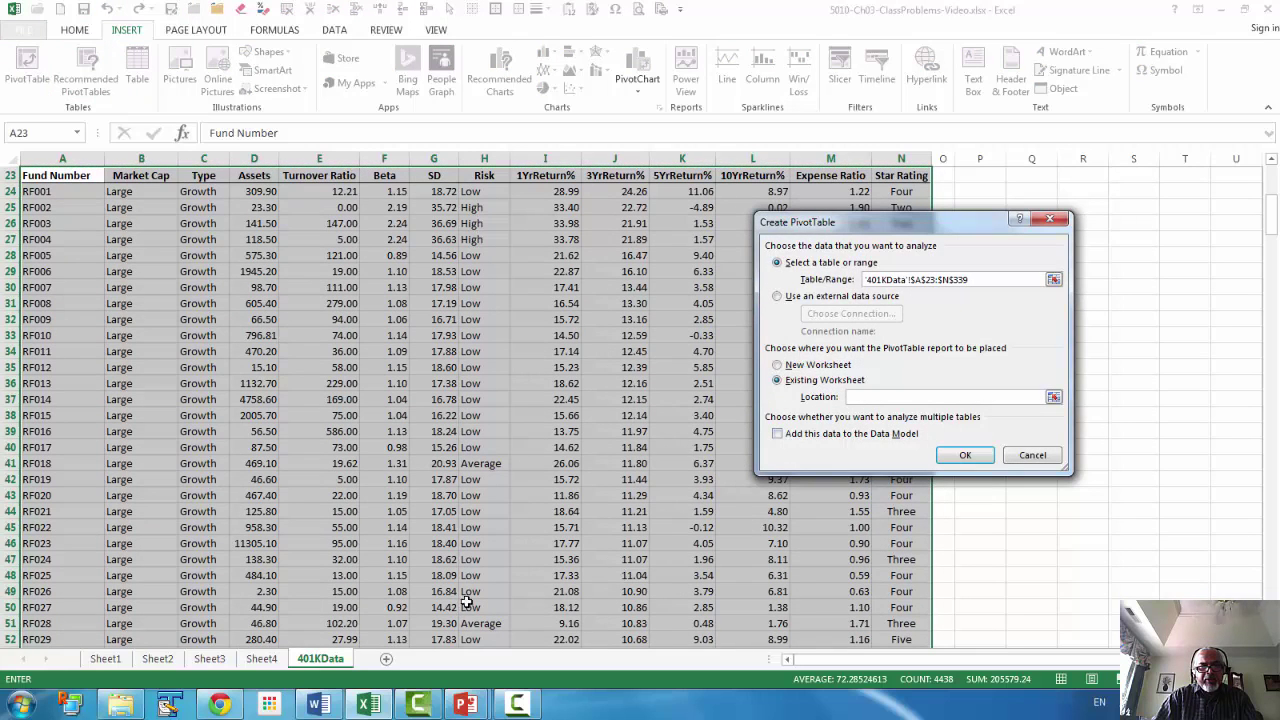
left_click(110, 660)
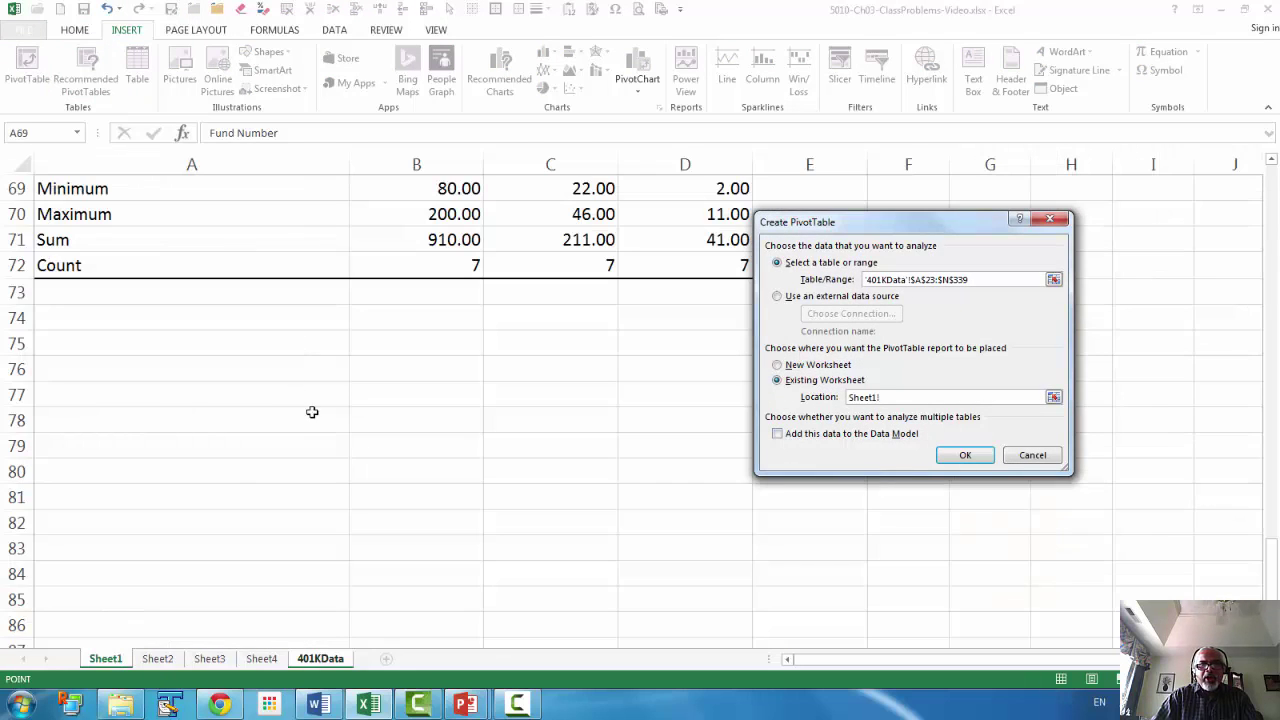
scroll(460, 456, "down", 20)
scroll(460, 454, "down", 2)
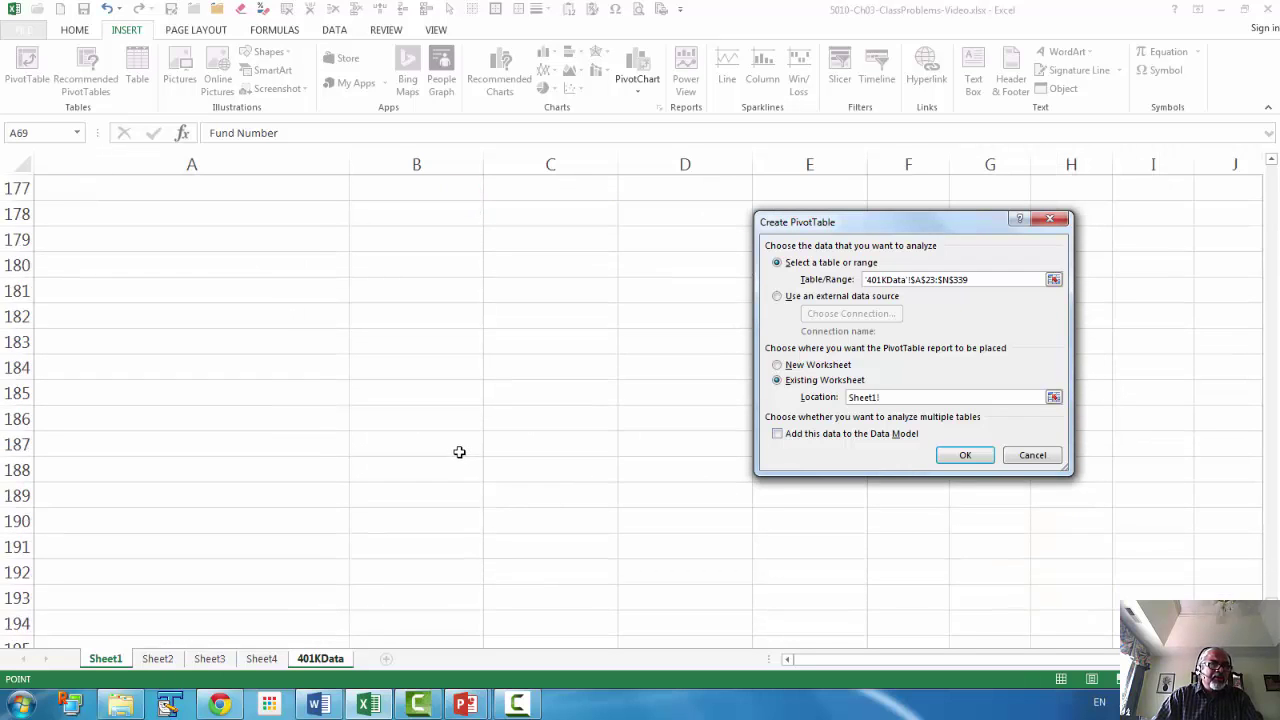
scroll(457, 451, "up", 20)
scroll(326, 454, "down", 2)
scroll(316, 493, "down", 5)
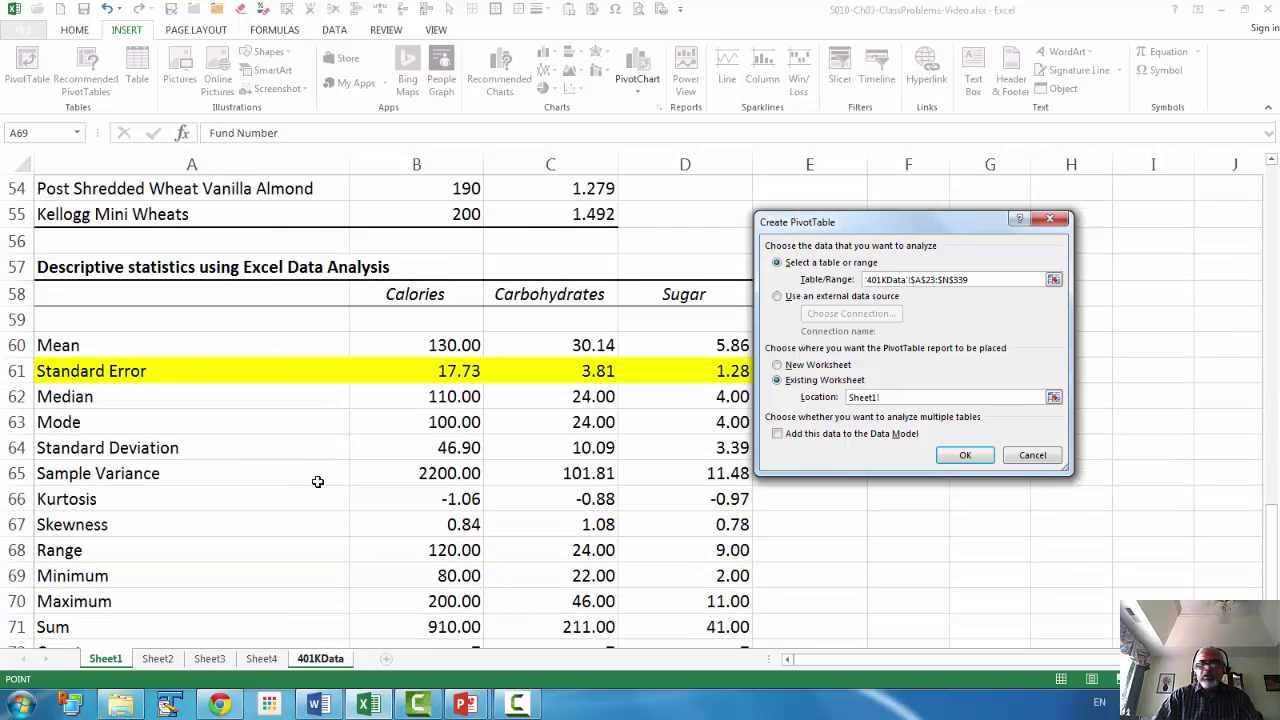
scroll(320, 477, "down", 3)
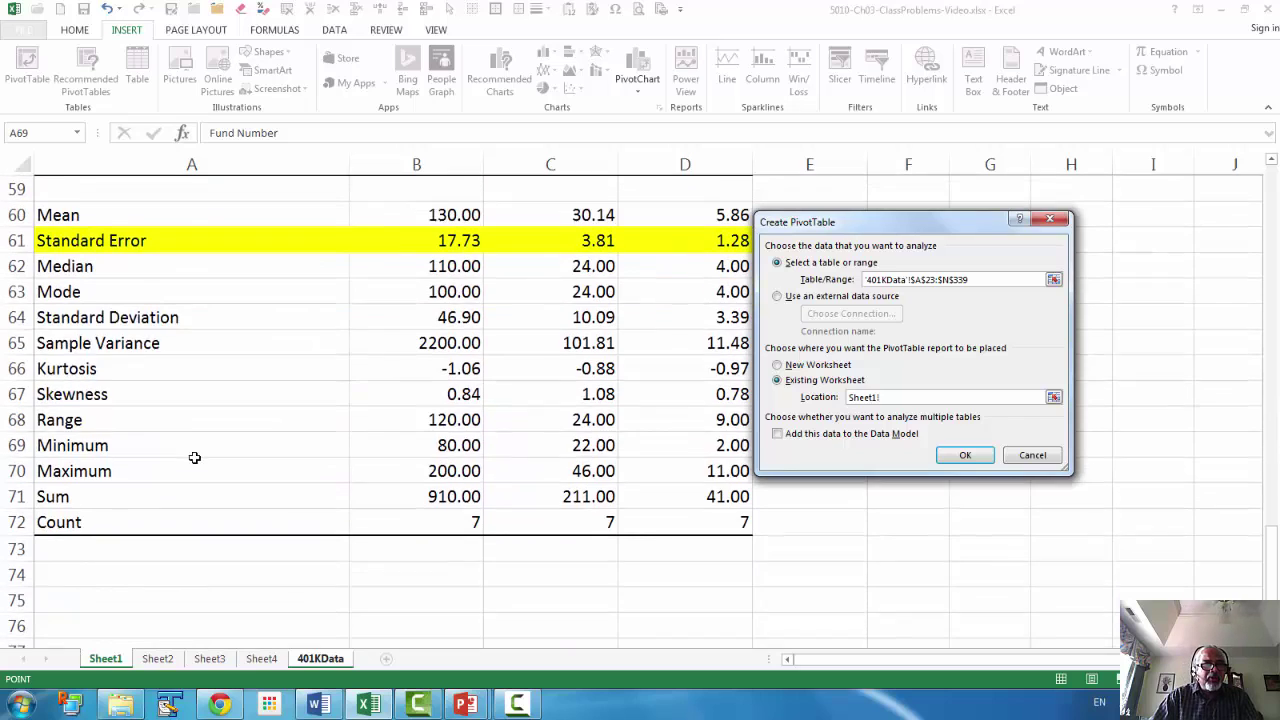
left_click(72, 519)
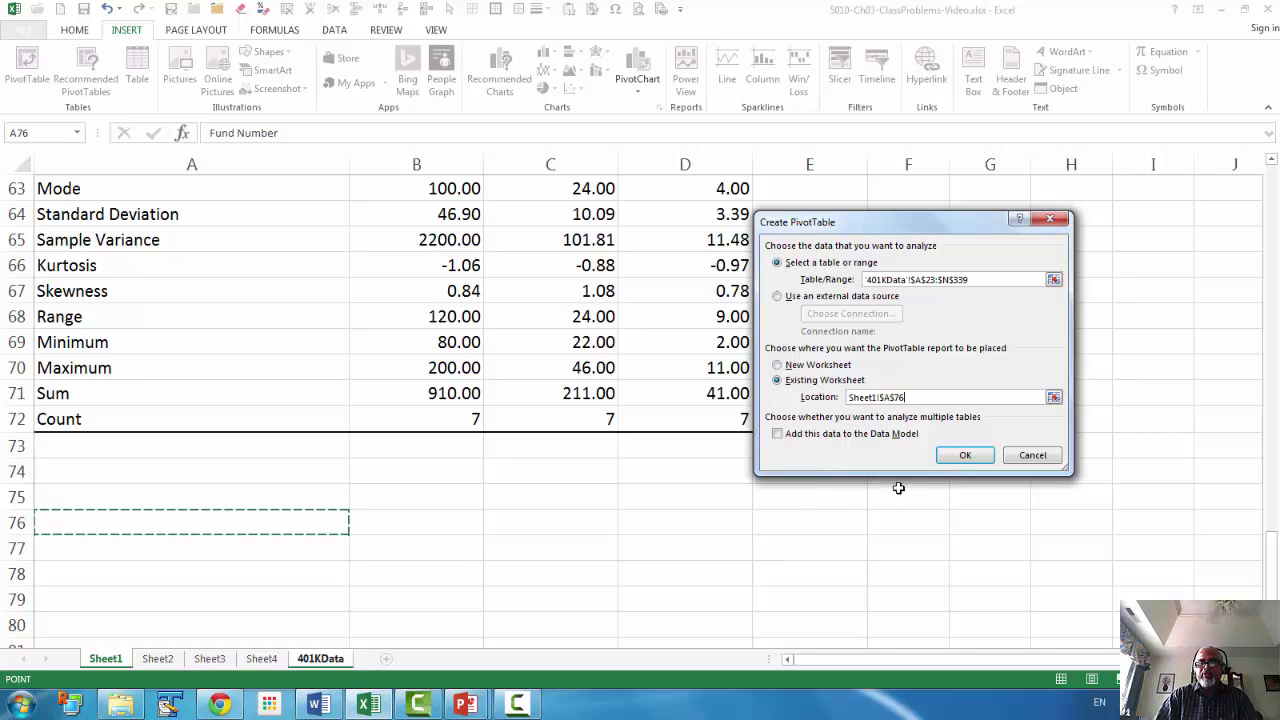
left_click(965, 455)
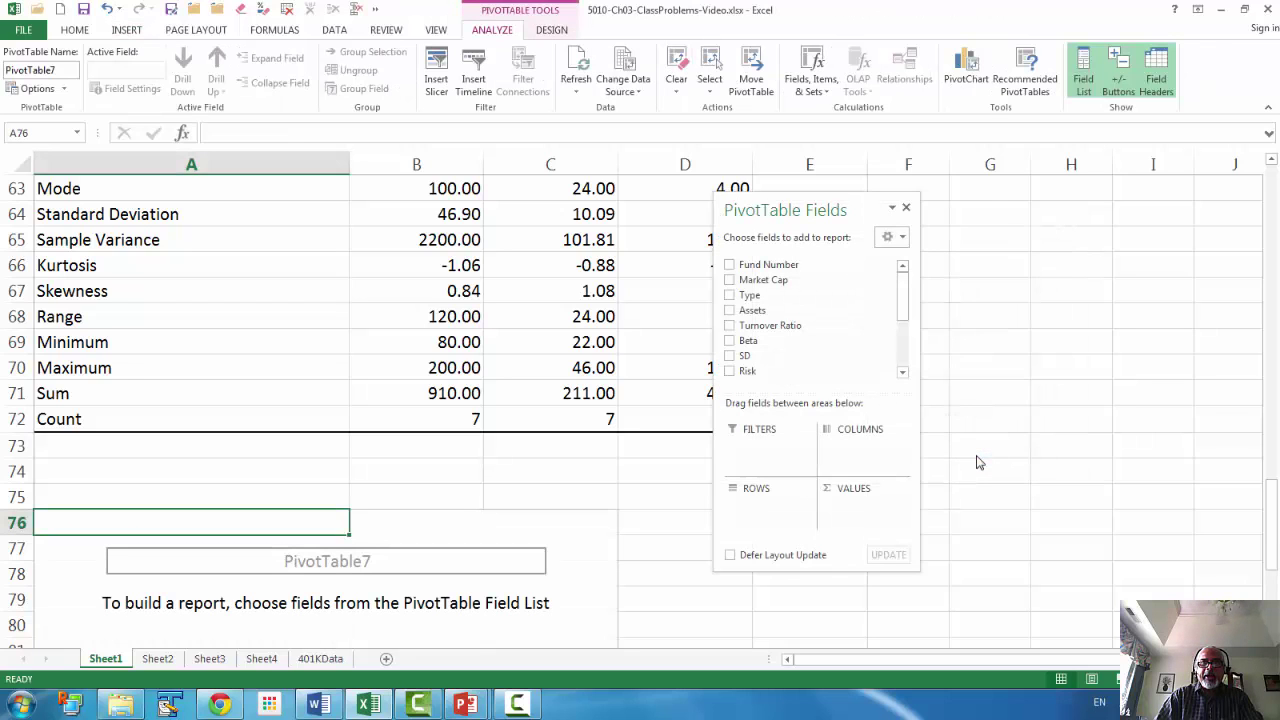
Lay out the PivotTable with Risk as columns, Type and then Market Cap as rows, and 3YrReturn% as values.
scroll(979, 462, "down", 2)
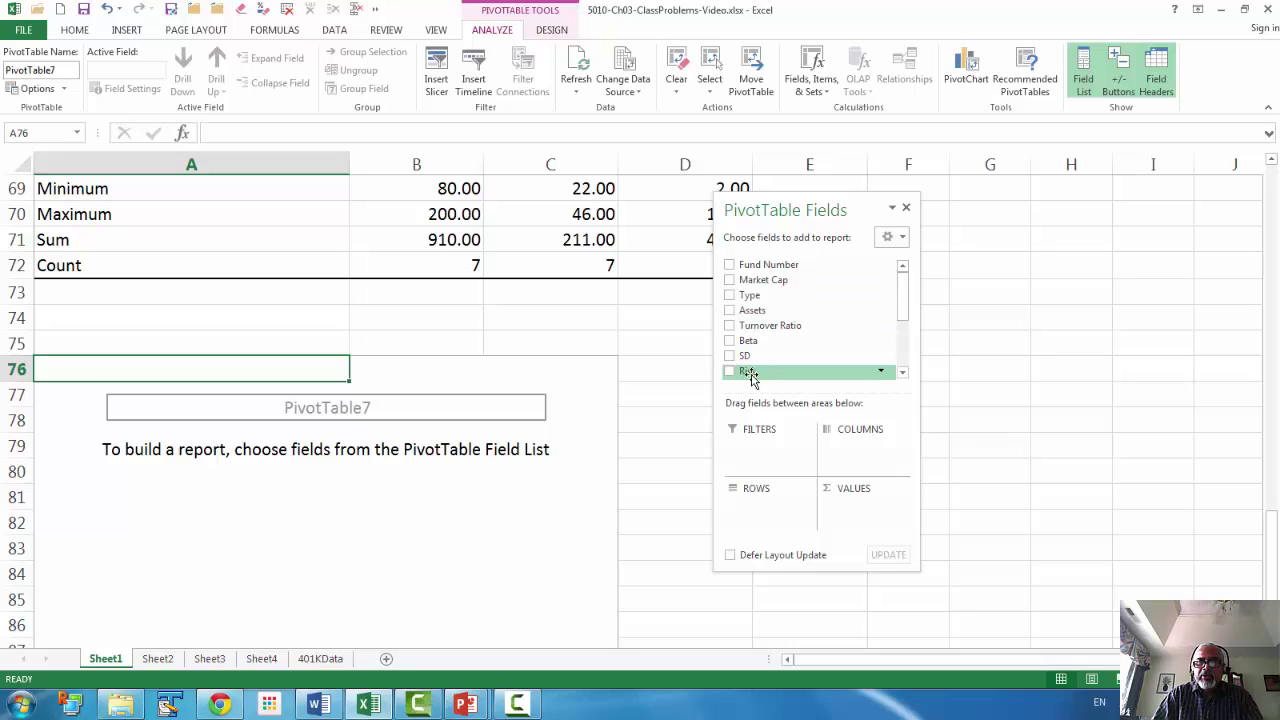
left_click_drag(748, 371, 832, 449)
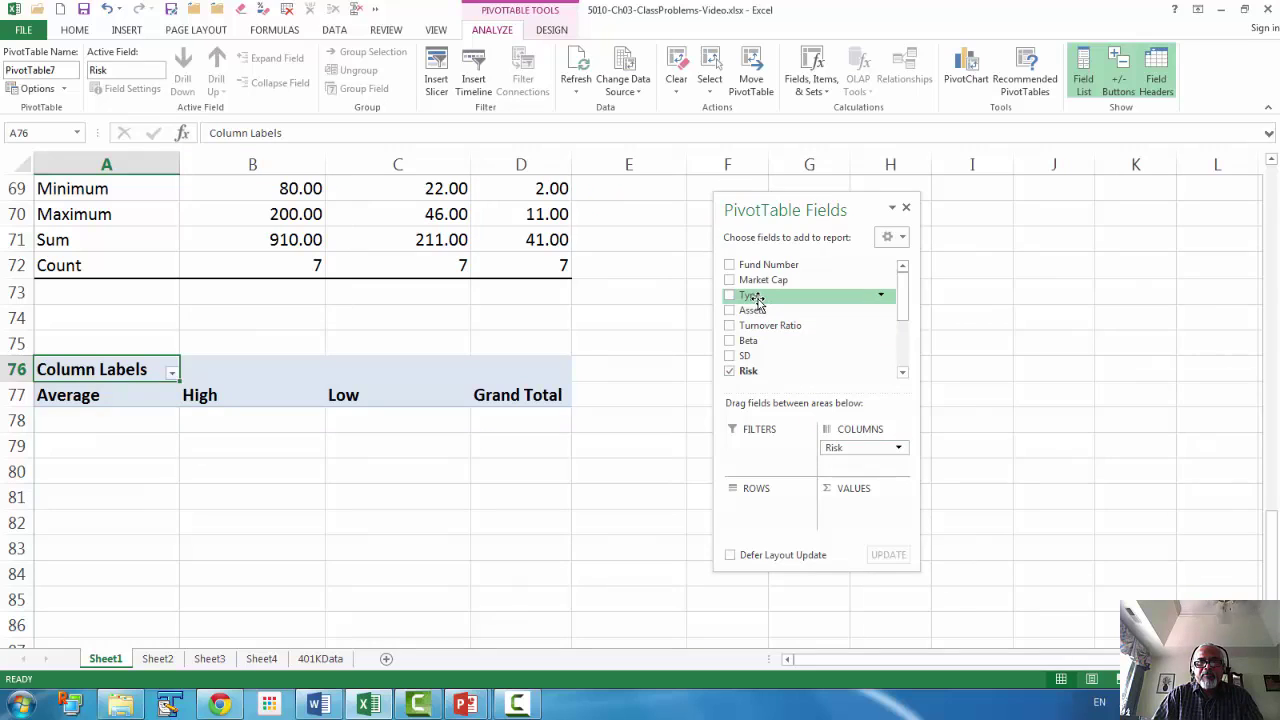
left_click_drag(752, 300, 758, 514)
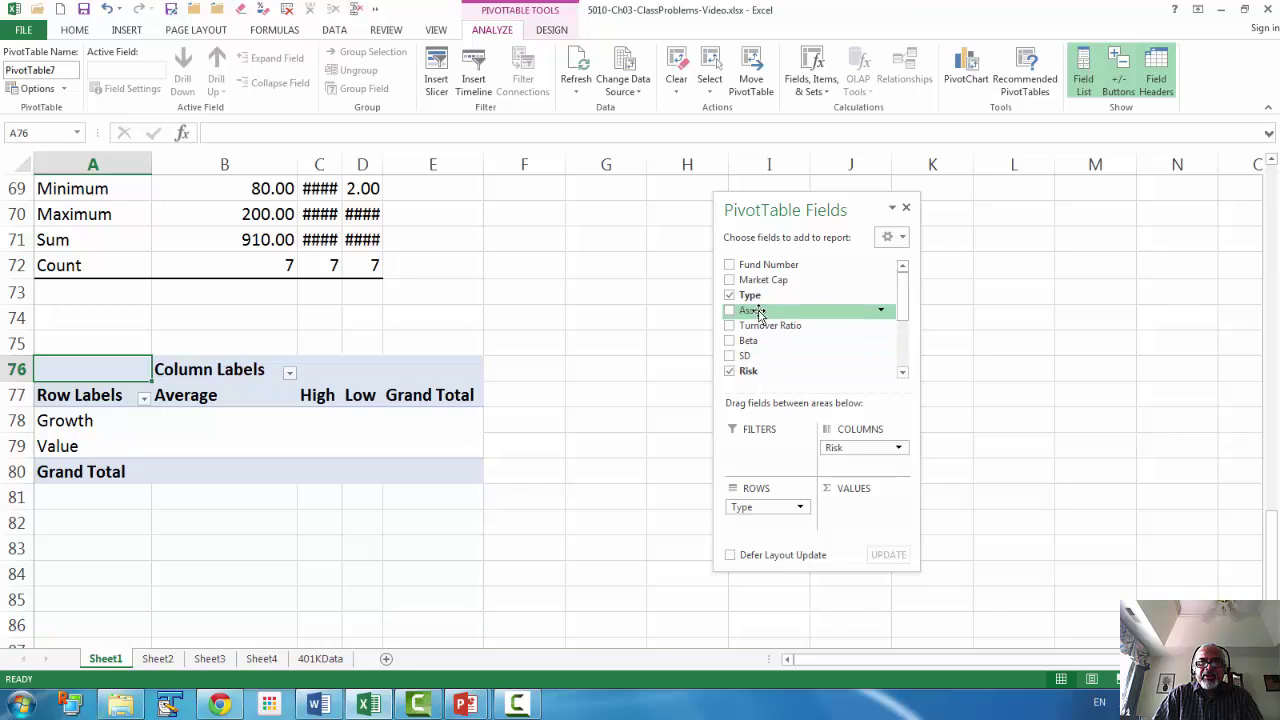
left_click_drag(750, 285, 775, 526)
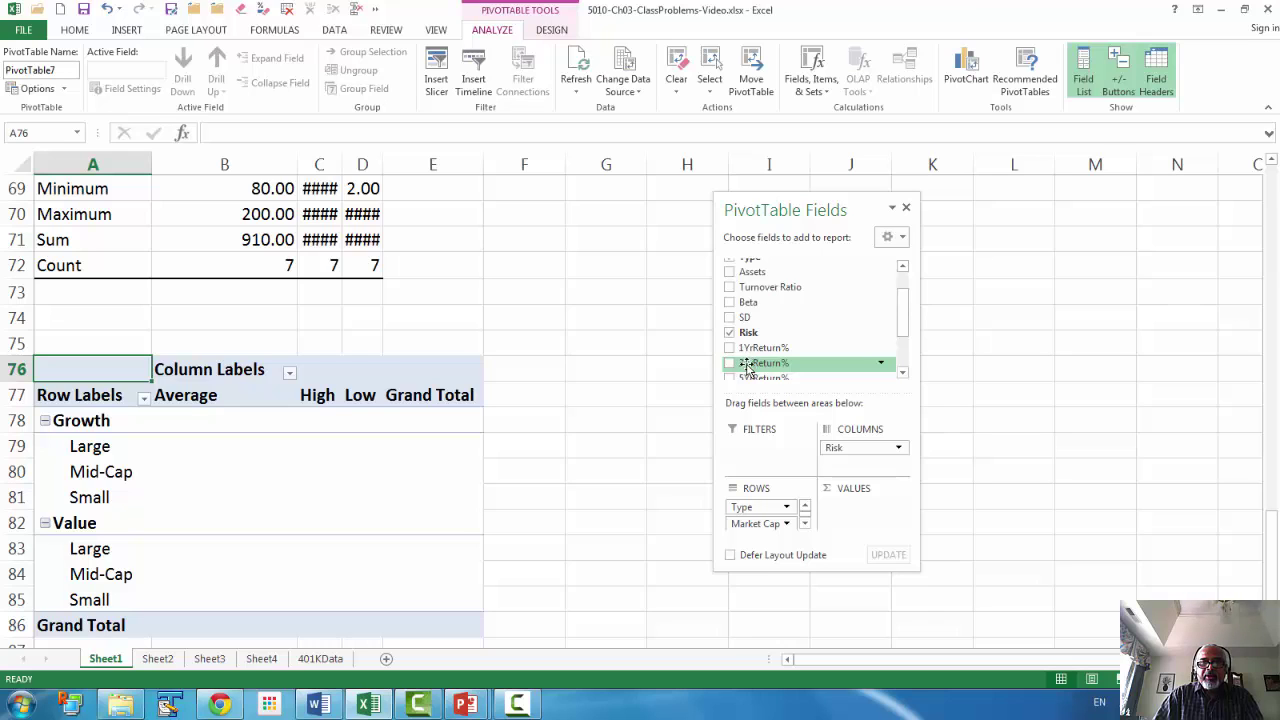
left_click_drag(747, 368, 863, 515)
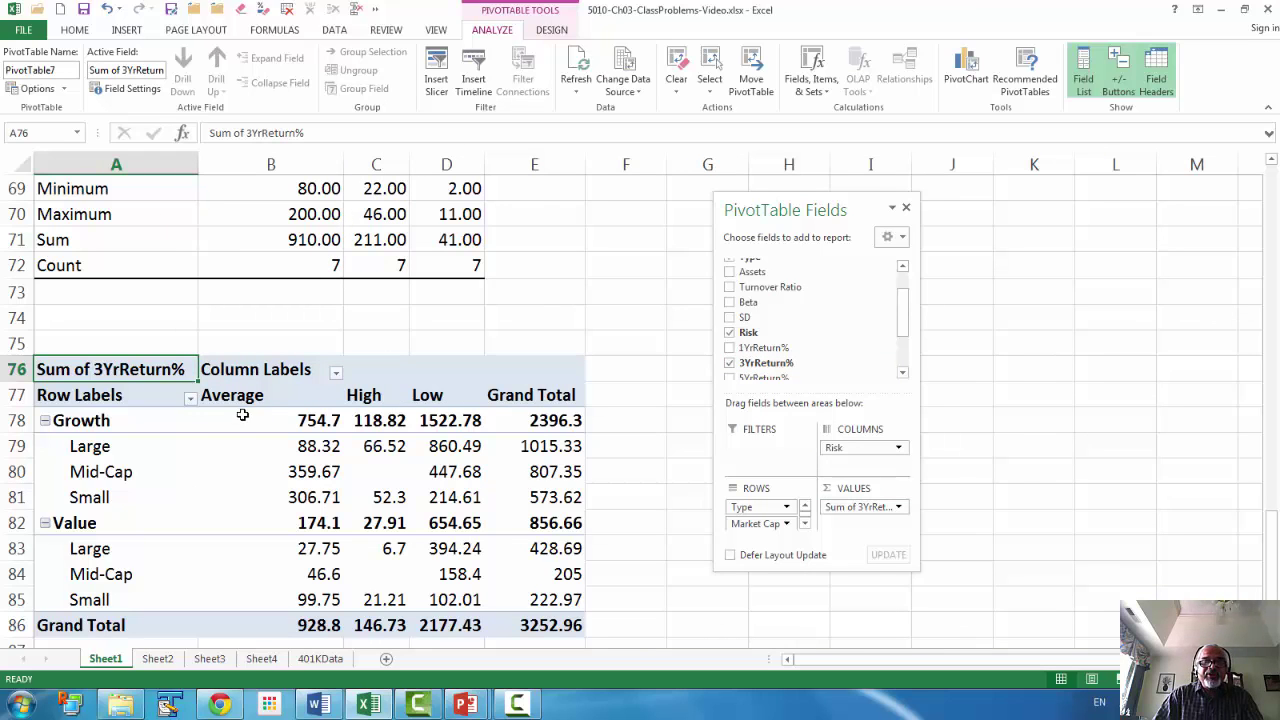
Summarize the 3YrReturn% value field by Average.
mouse_move(242, 415)
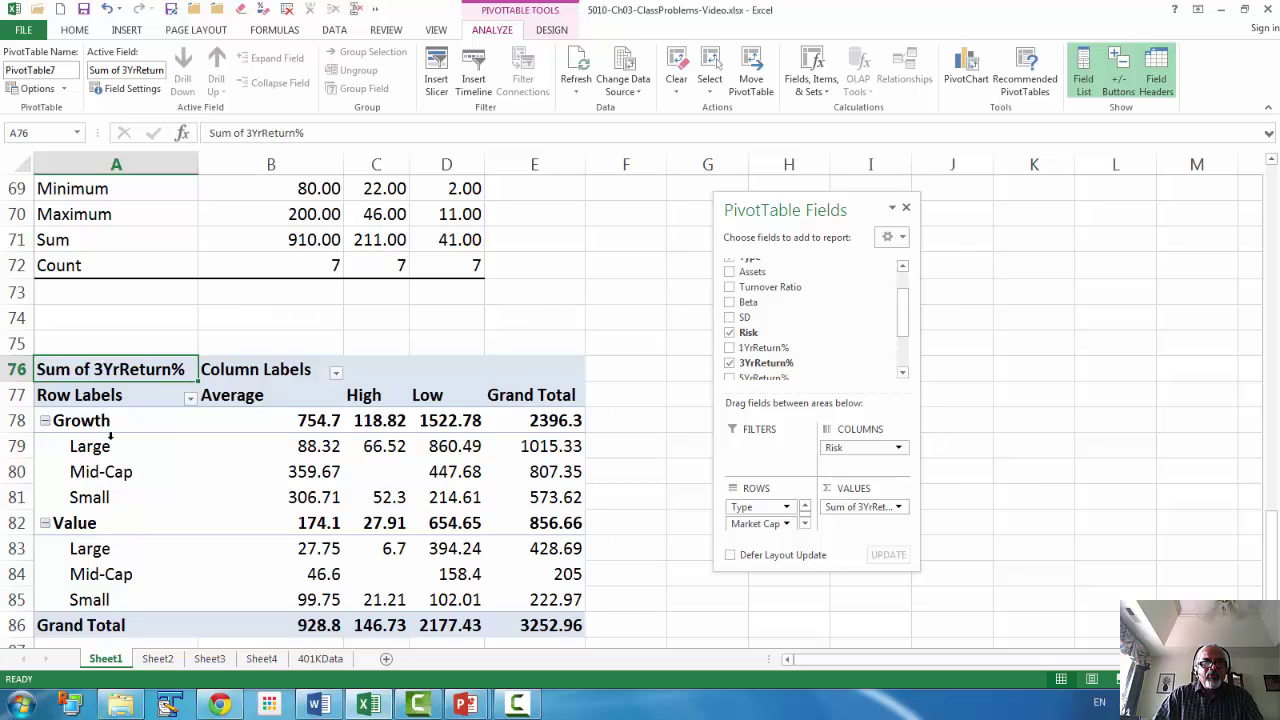
mouse_move(300, 421)
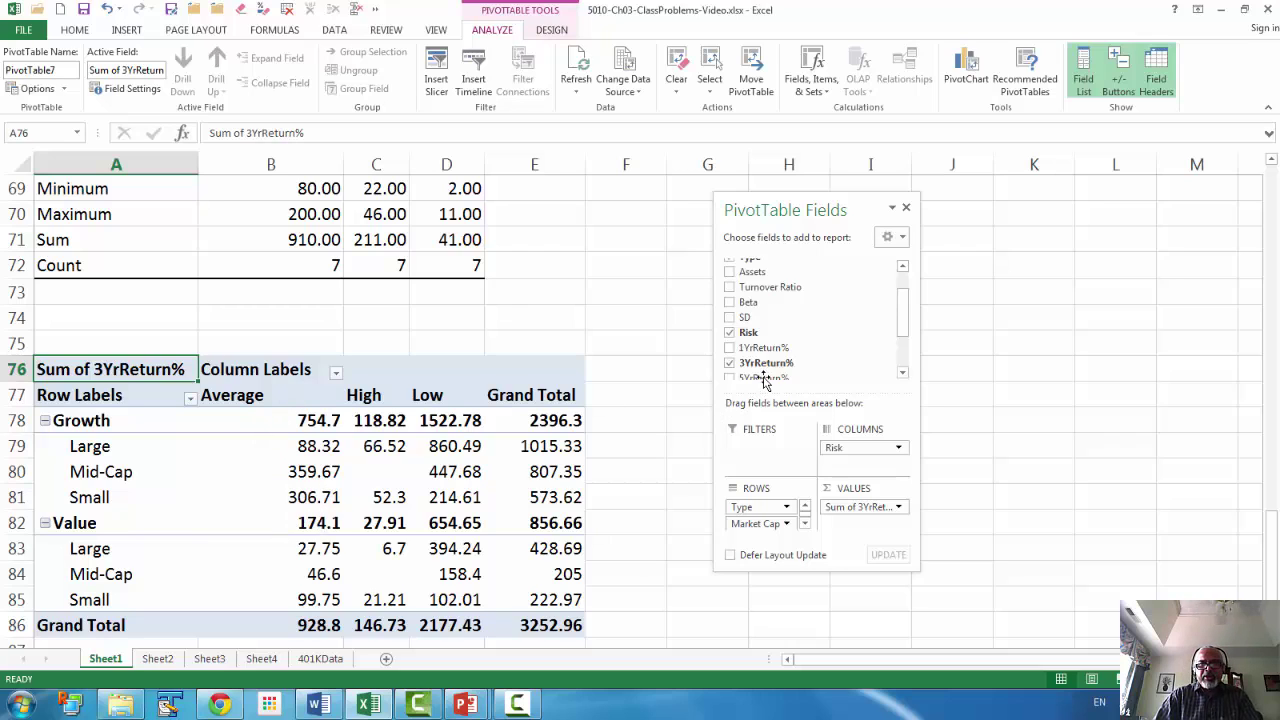
left_click(899, 508)
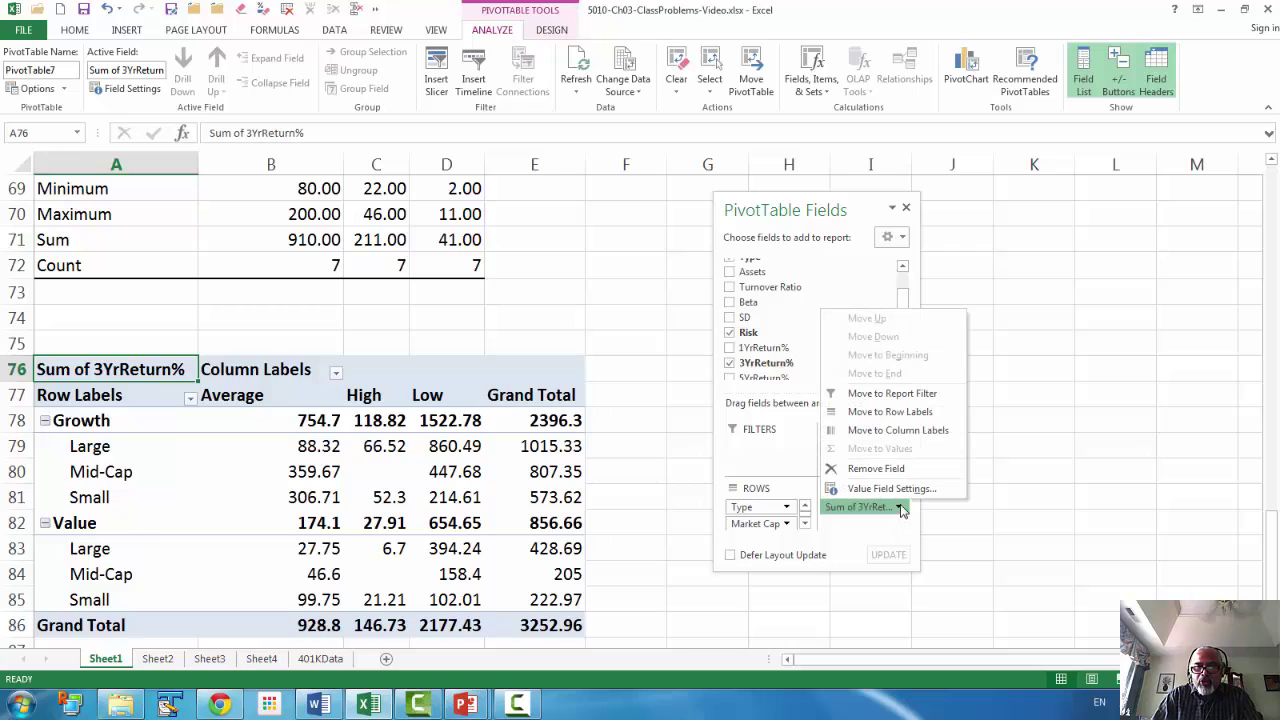
left_click(895, 489)
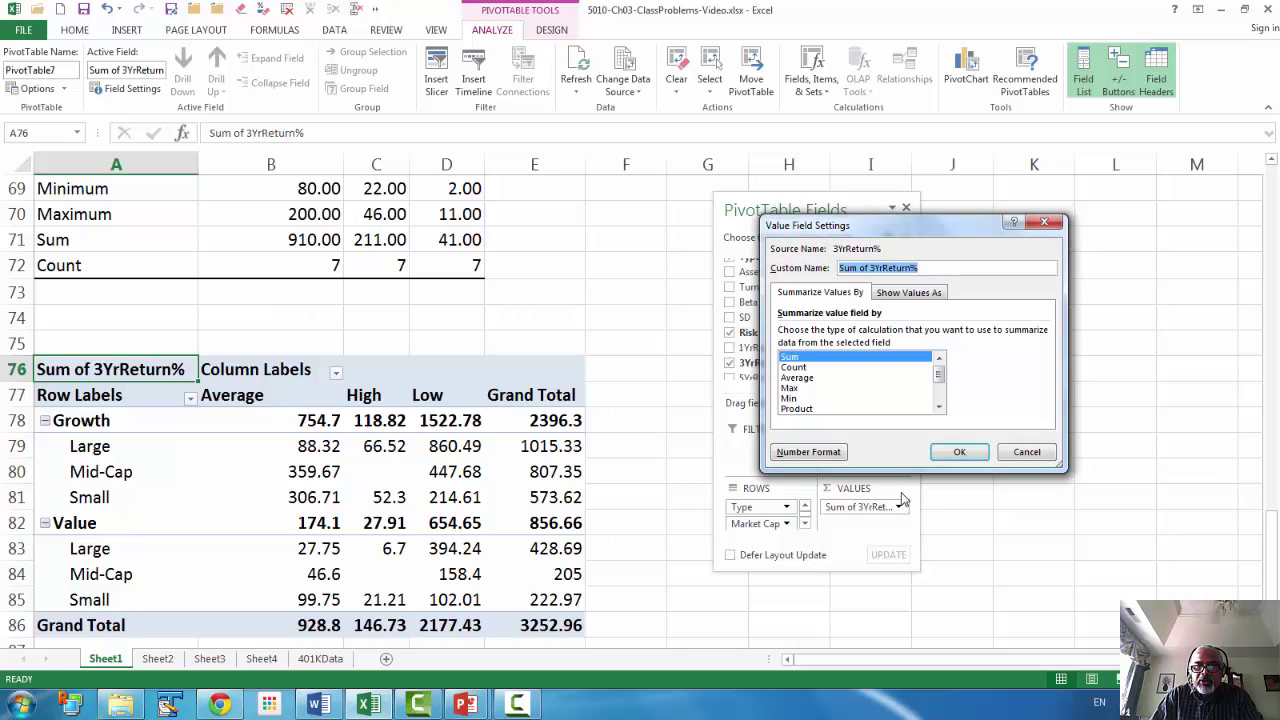
left_click(800, 378)
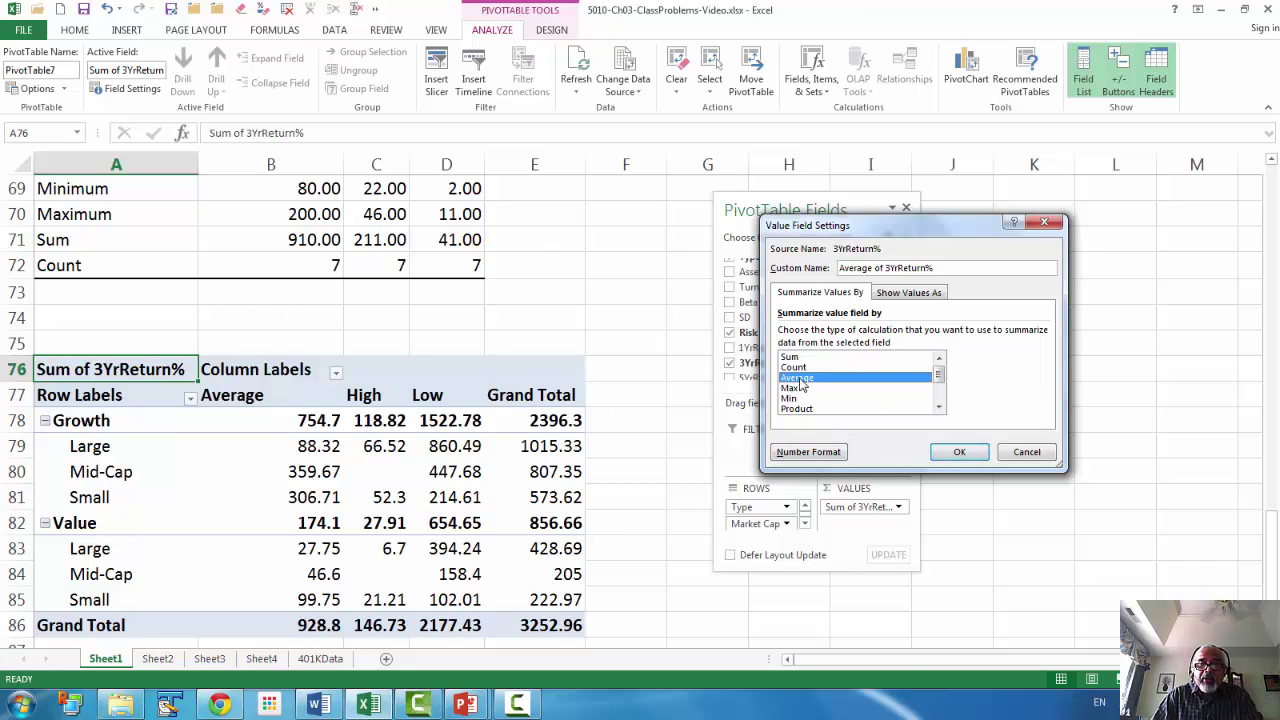
left_click(960, 452)
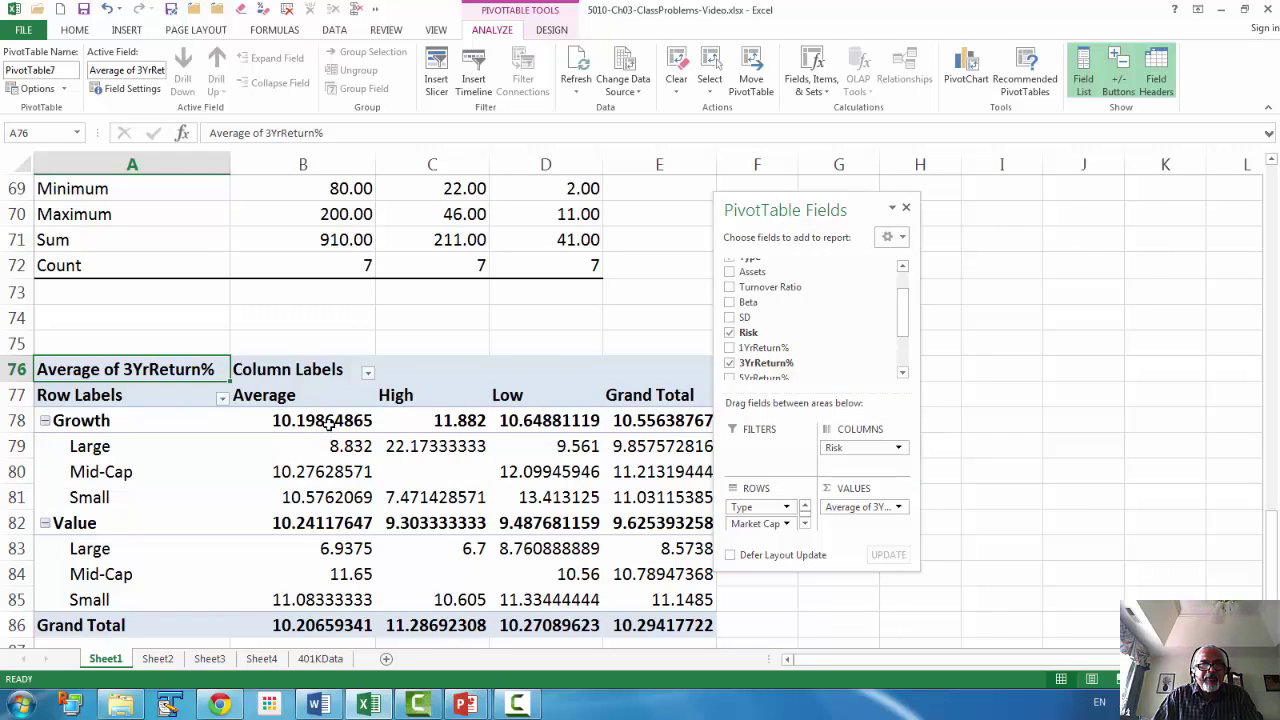
Format all PivotTable values in B78:E86, including the grand totals, with two decimal places.
left_click_drag(329, 425, 663, 626)
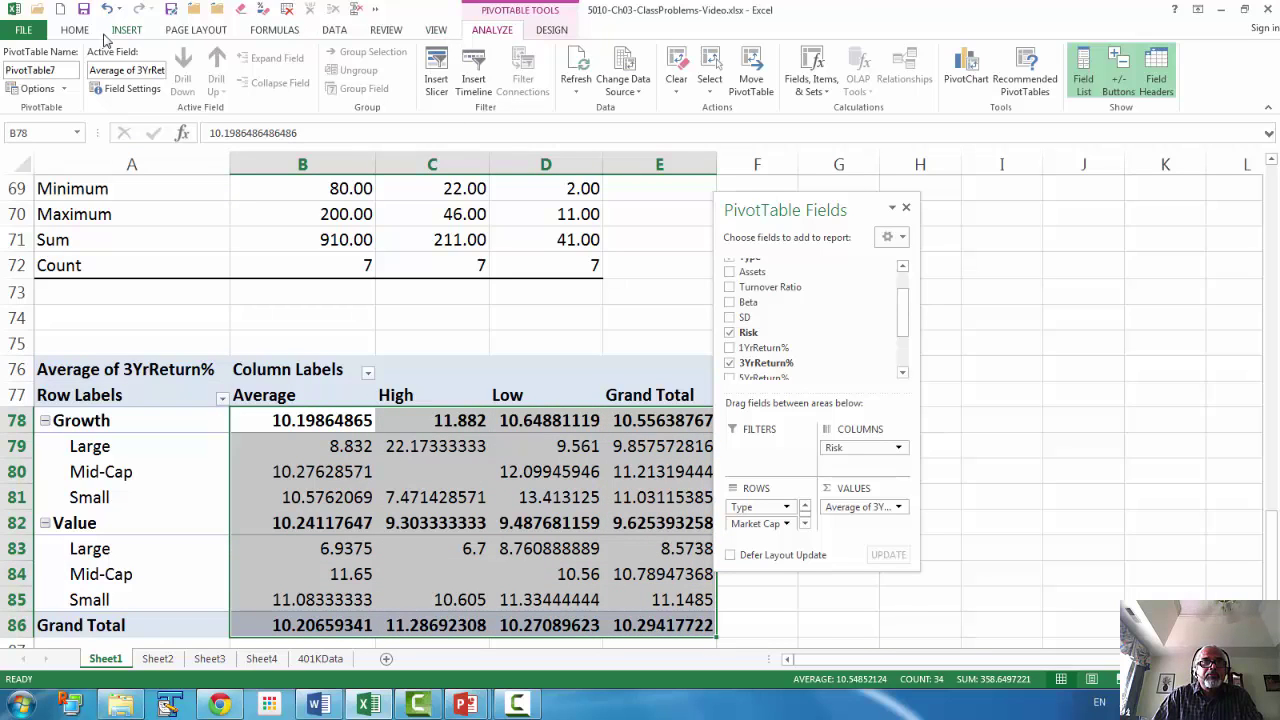
left_click(73, 36)
left_click(602, 82)
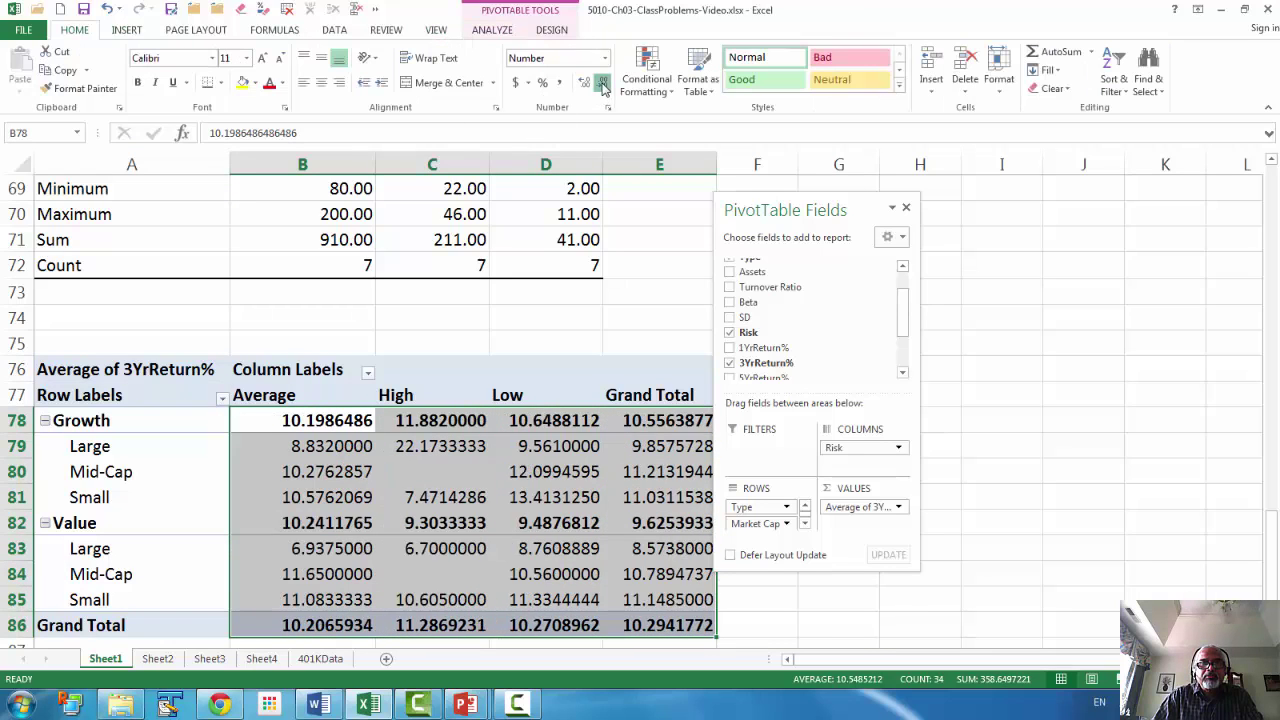
left_click(602, 82)
left_click(602, 82)
left_click(602, 82)
left_click(602, 82)
left_click(602, 82)
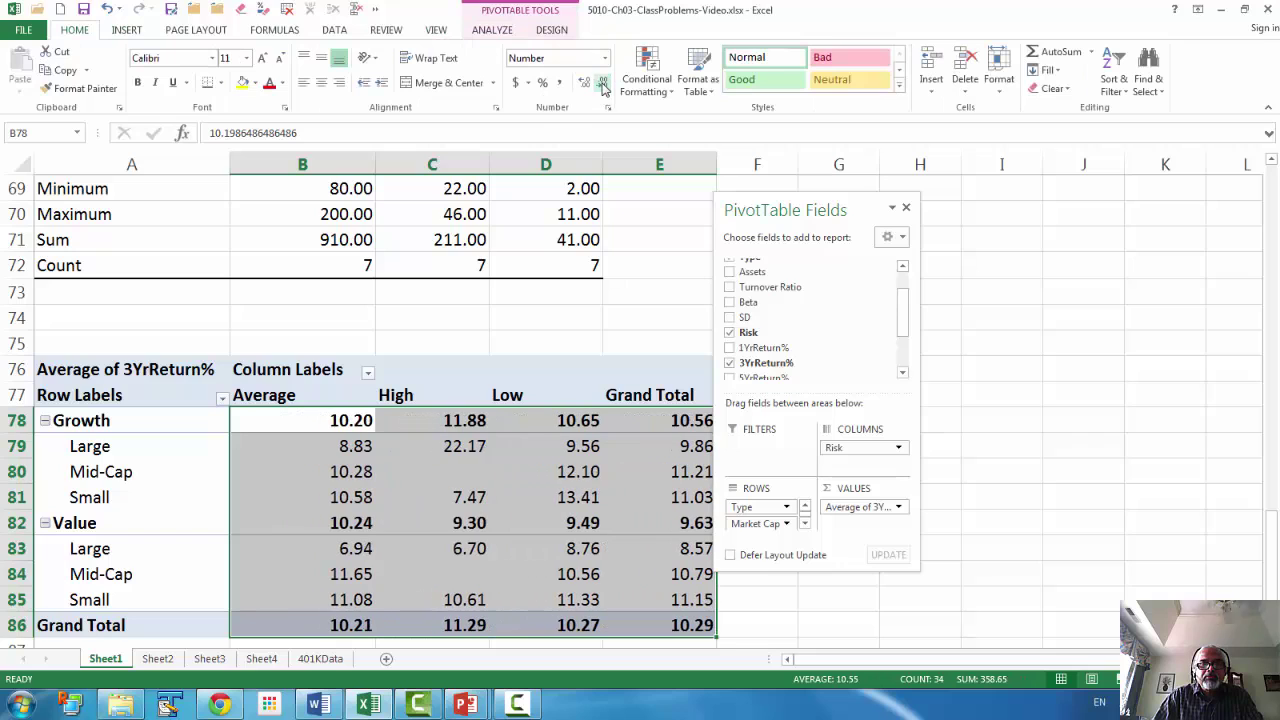
Right-align the risk level and Grand Total column headings in B77:E77.
left_click(307, 395)
left_click_drag(307, 395, 642, 395)
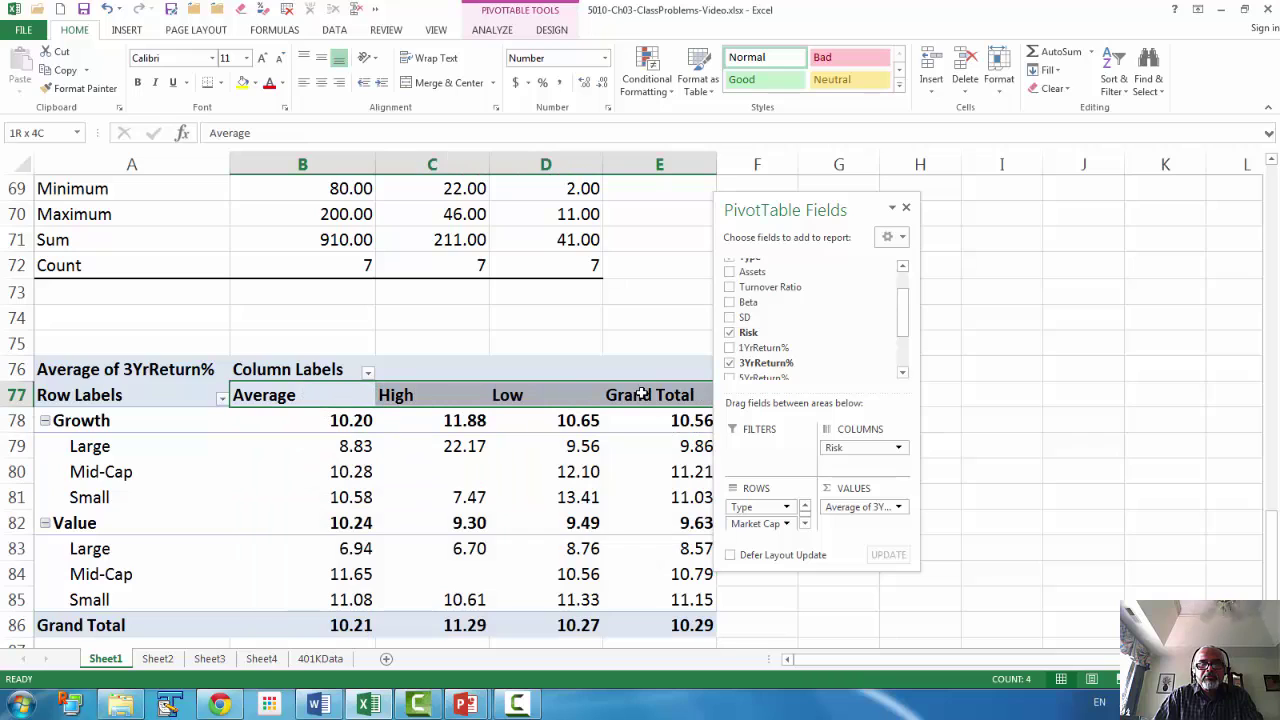
left_click(339, 82)
Turn off autofitting column widths on update in the PivotTable options.
right_click(474, 444)
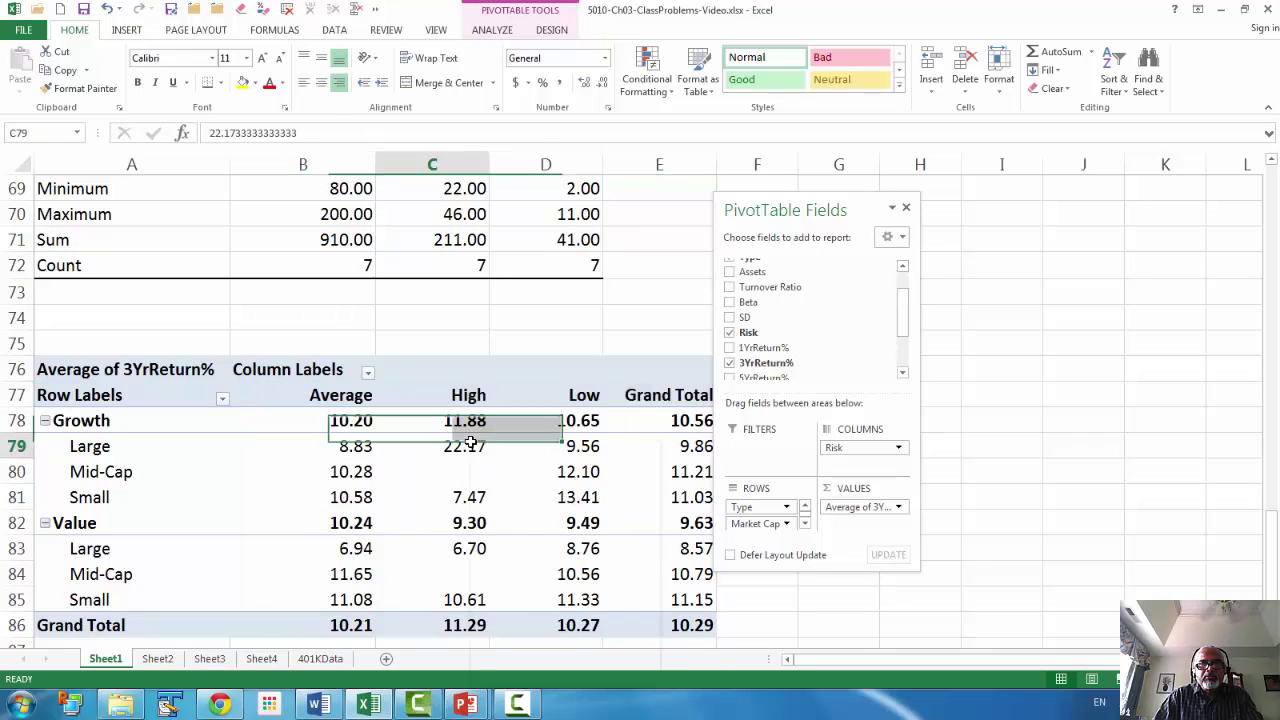
left_click(588, 653)
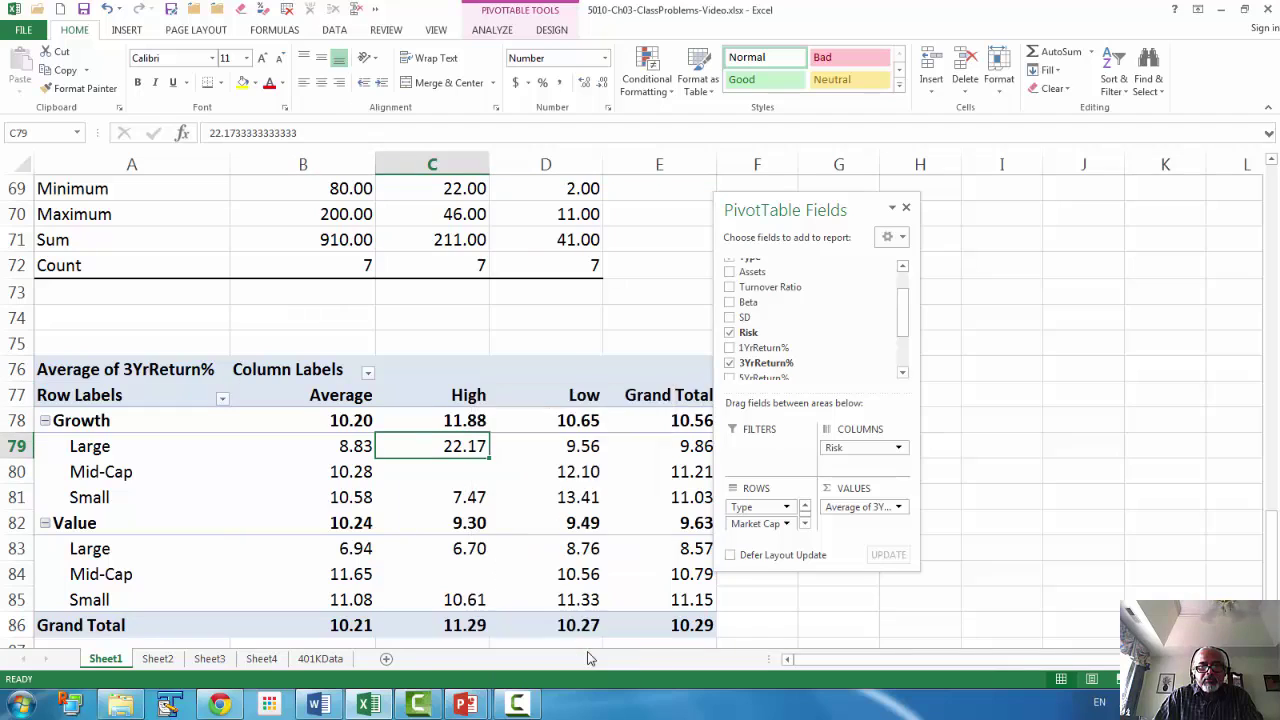
left_click(481, 556)
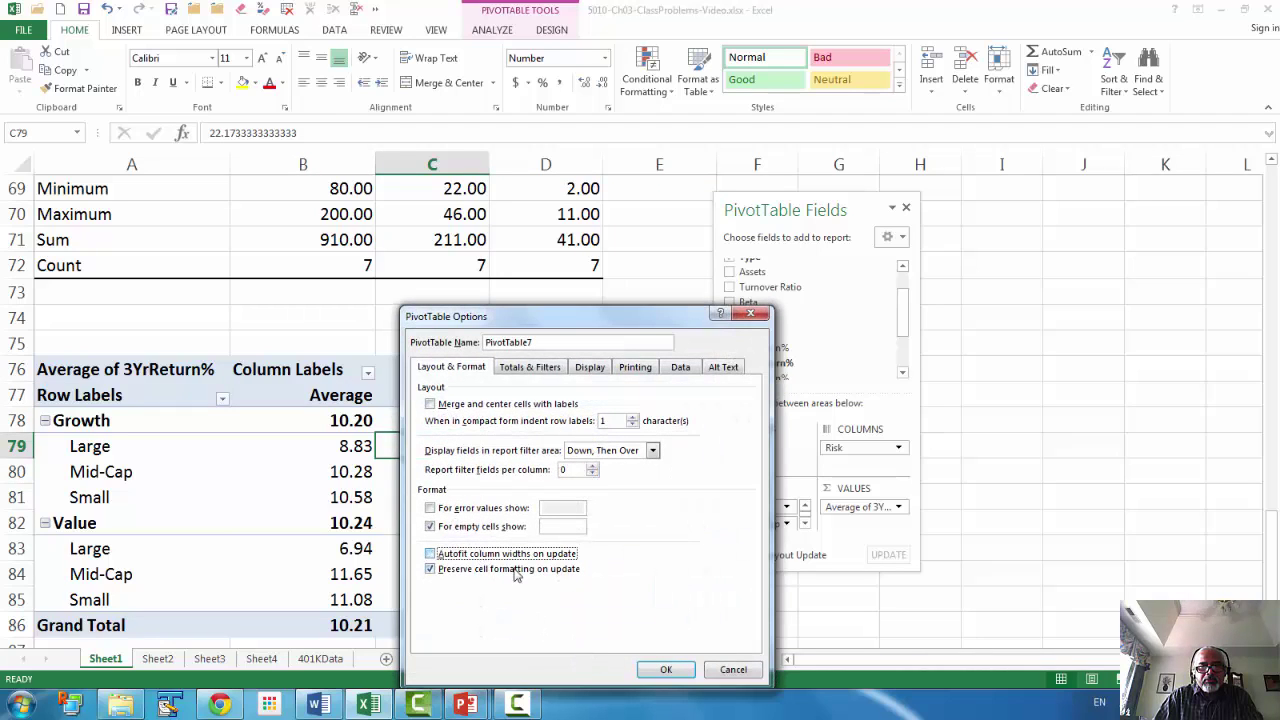
left_click(666, 672)
left_click(372, 316)
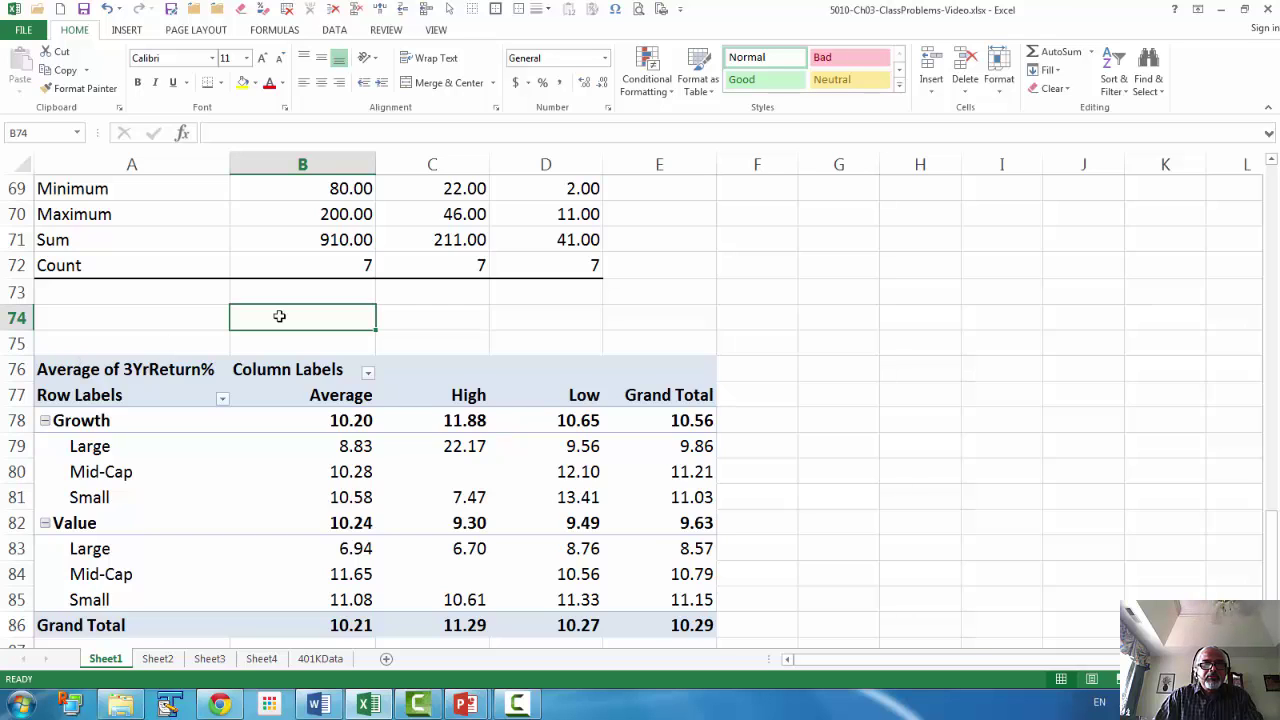
Rename the Column Labels heading in B76 as Risk.
scroll(278, 310, "down", 2)
left_click(271, 220)
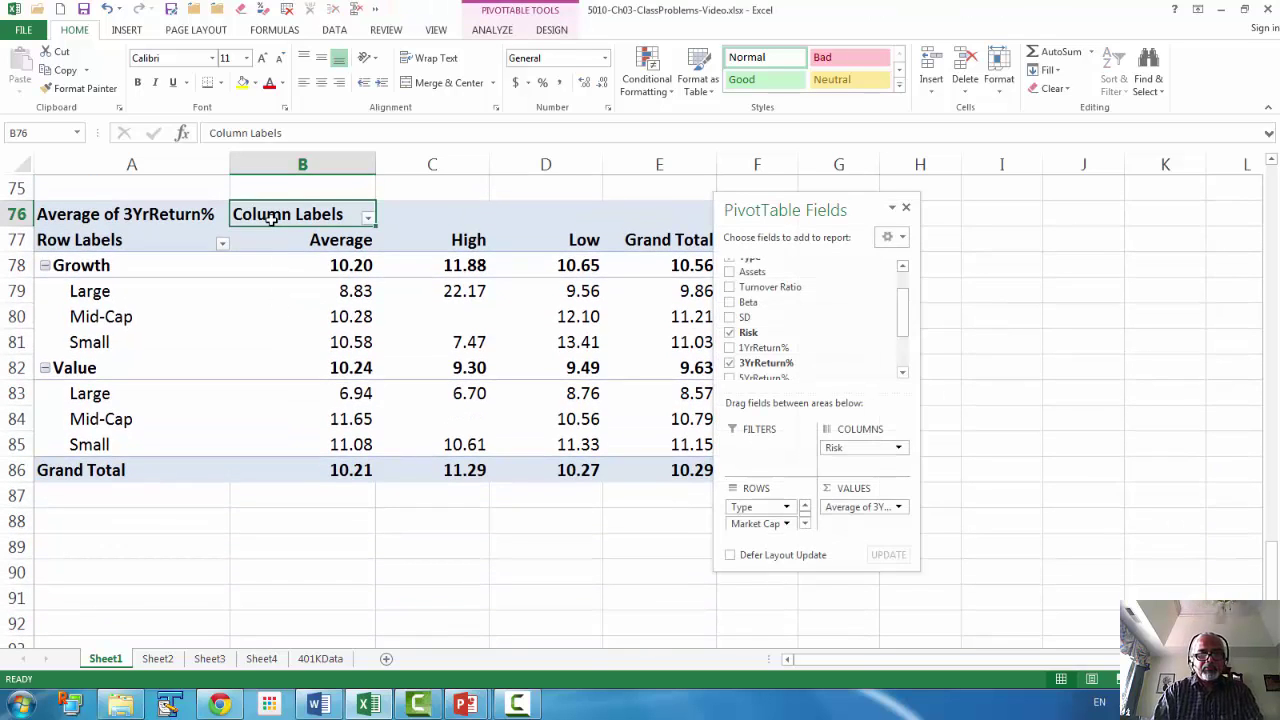
type("Risk")
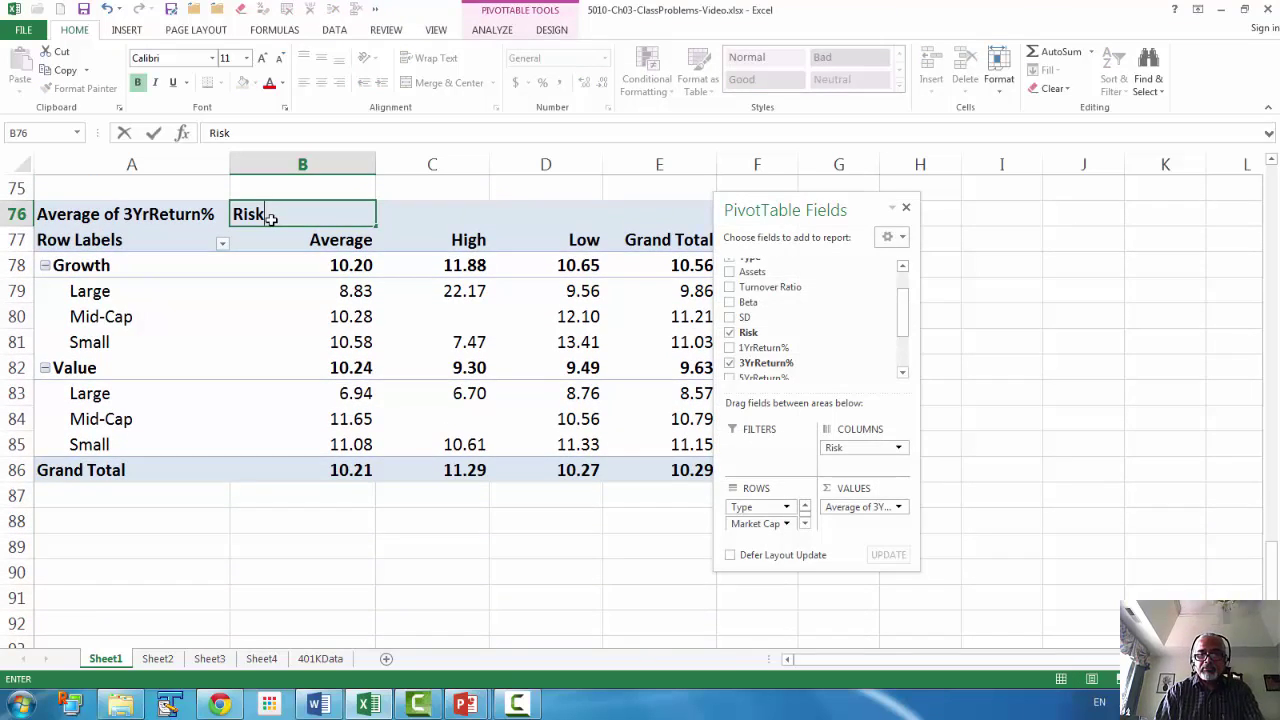
key("Return")
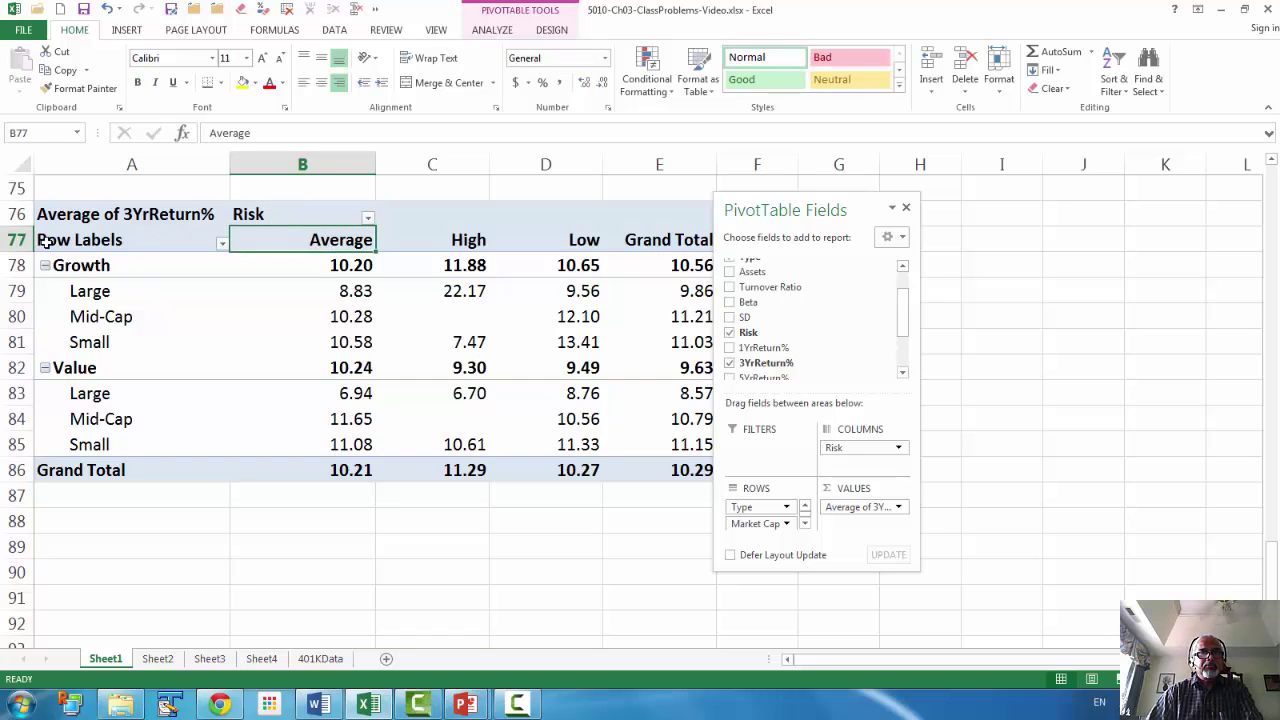
Rename the Row Labels heading in A77 as Fund Type/market Cap and close the PivotTable field list.
left_click(45, 241)
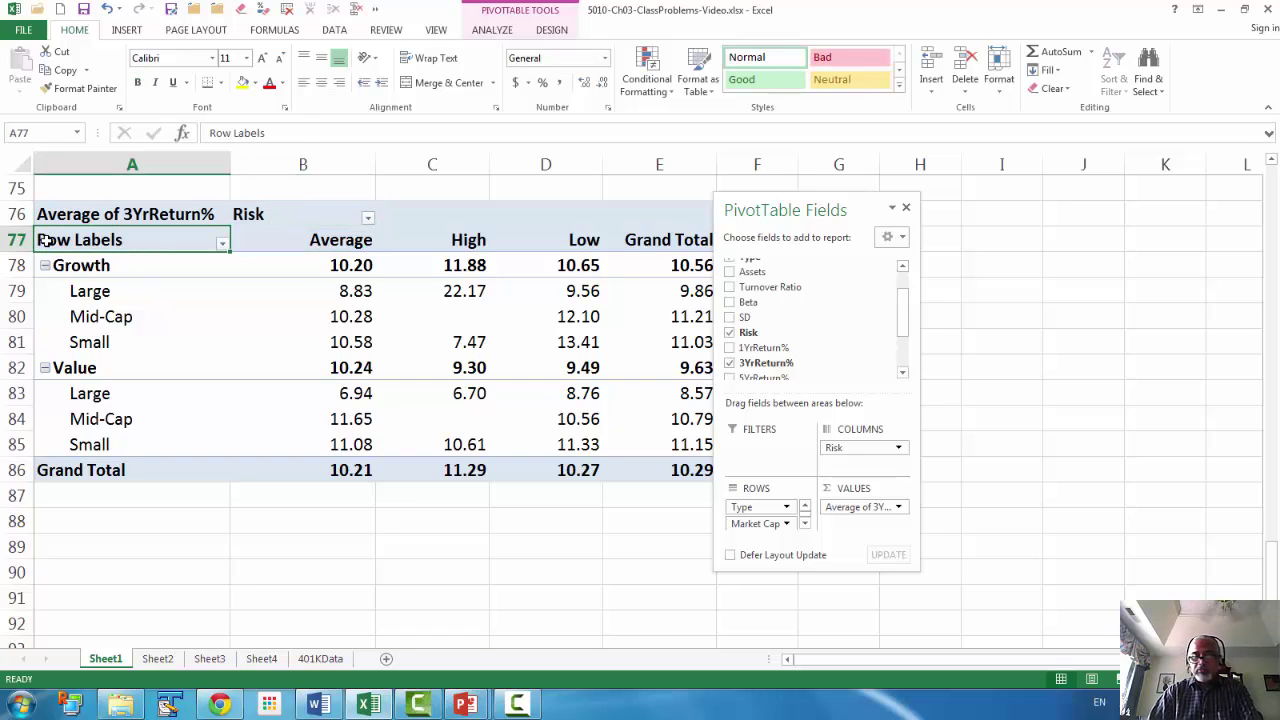
type("Fund")
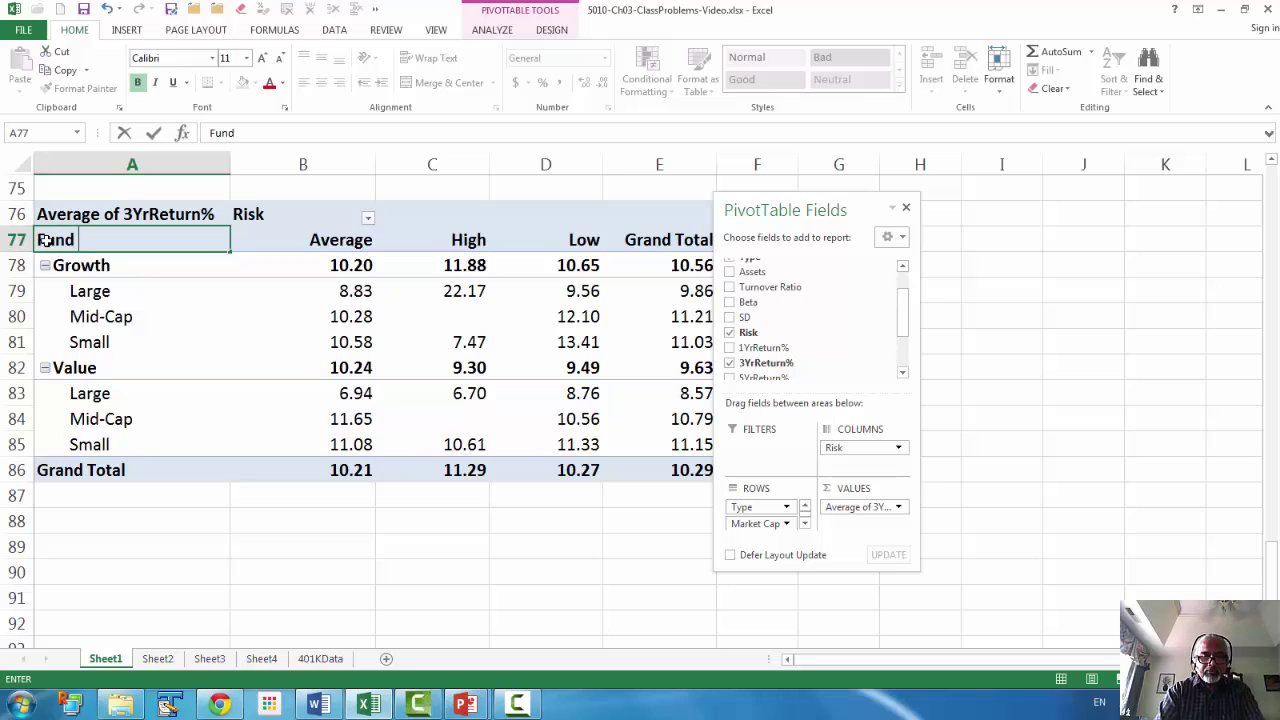
type(" Type/ma")
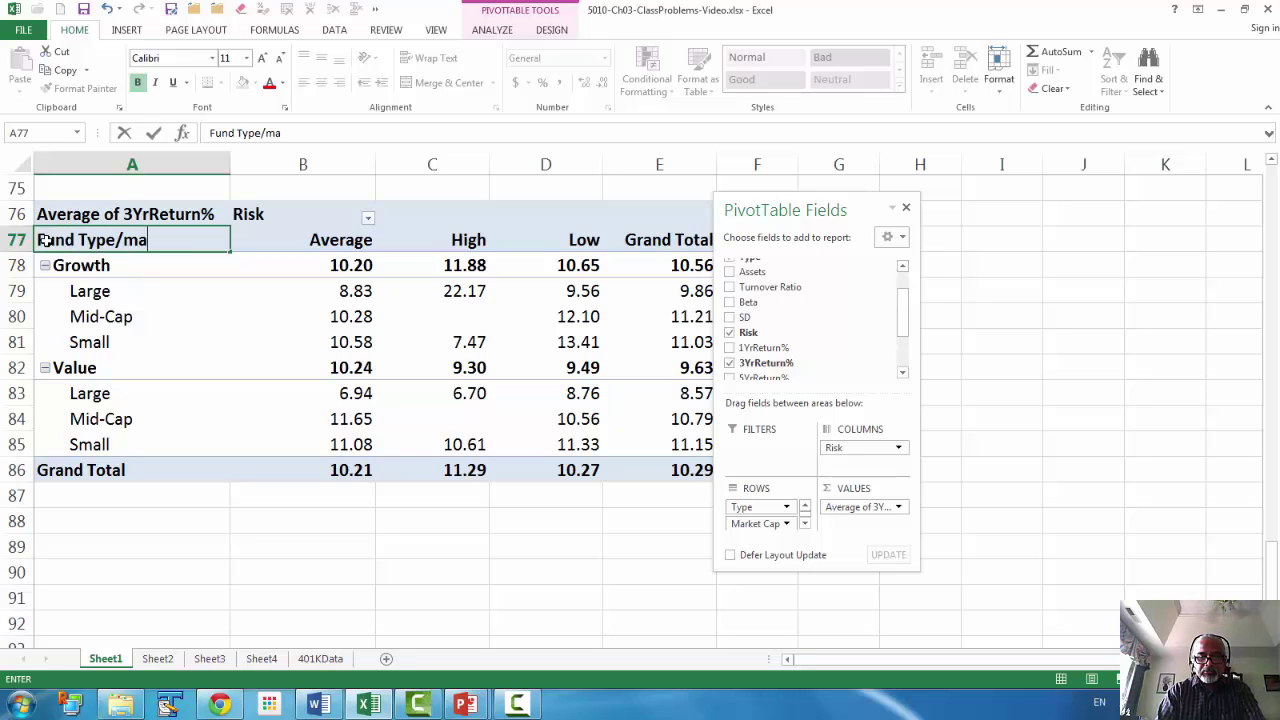
type("rket Cap")
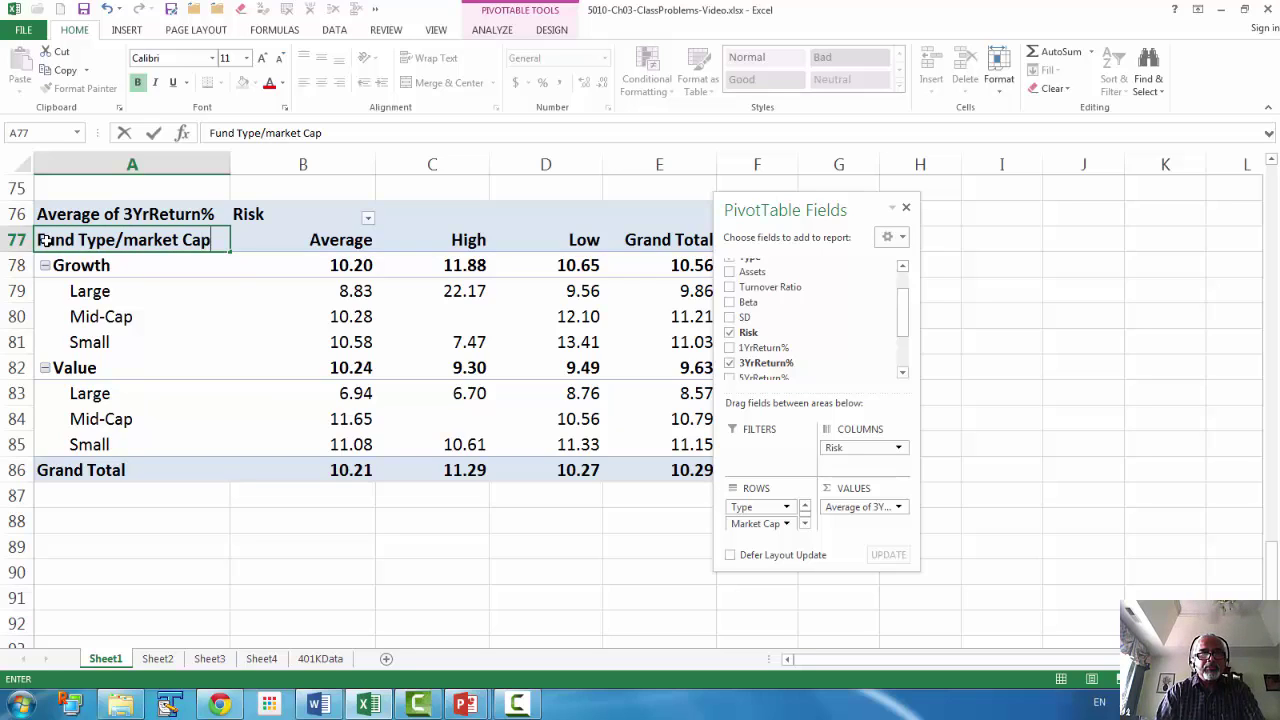
key("Return")
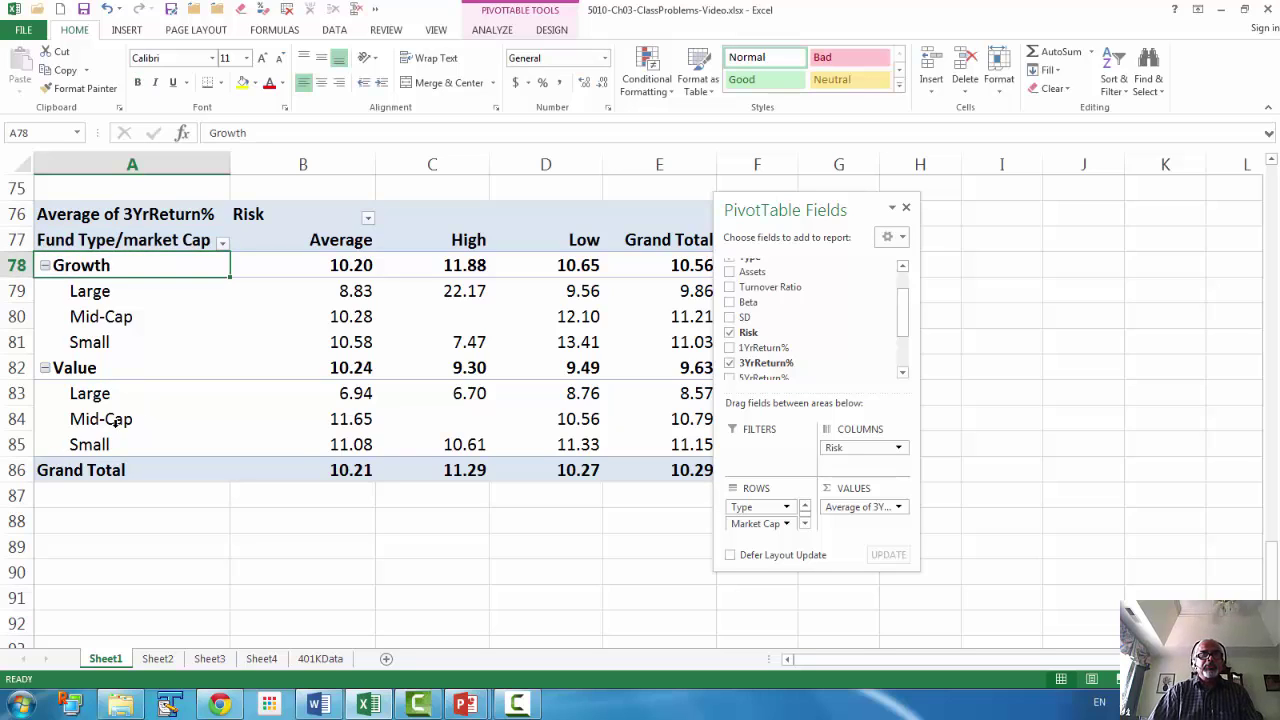
left_click(906, 208)
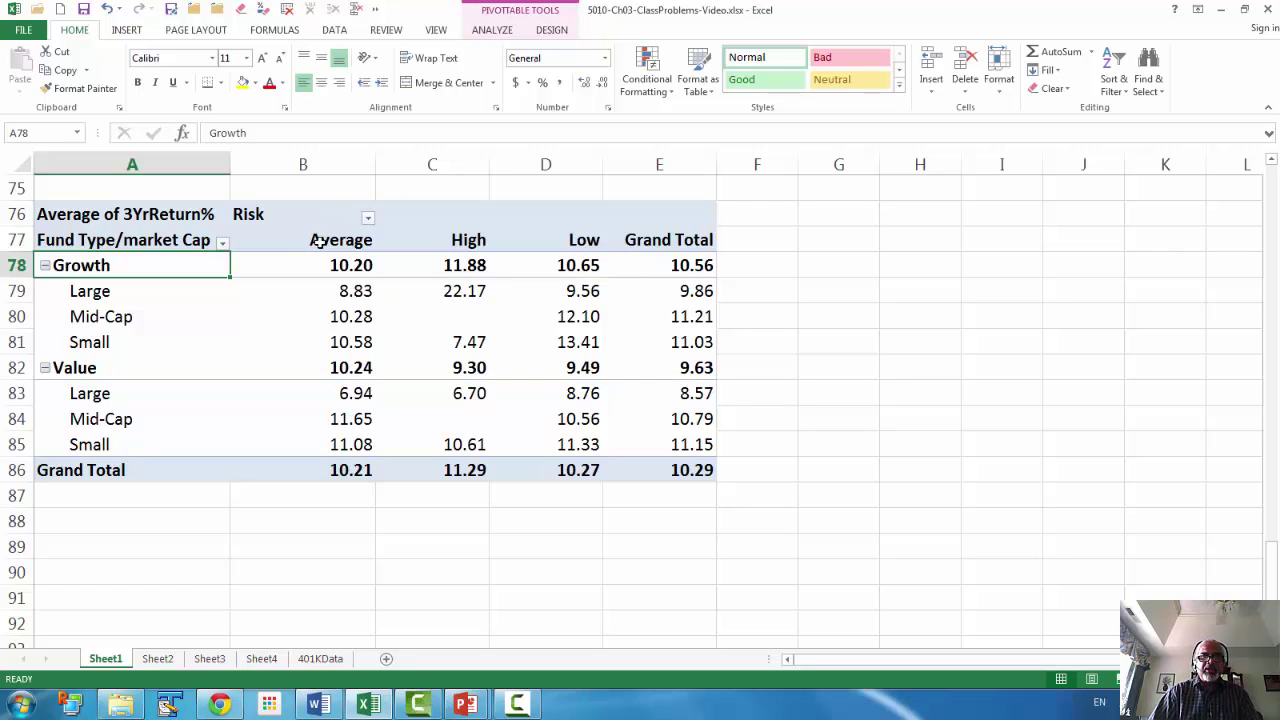
Move the Low risk column to the beginning of the PivotTable's risk columns.
left_click(569, 240)
right_click(570, 241)
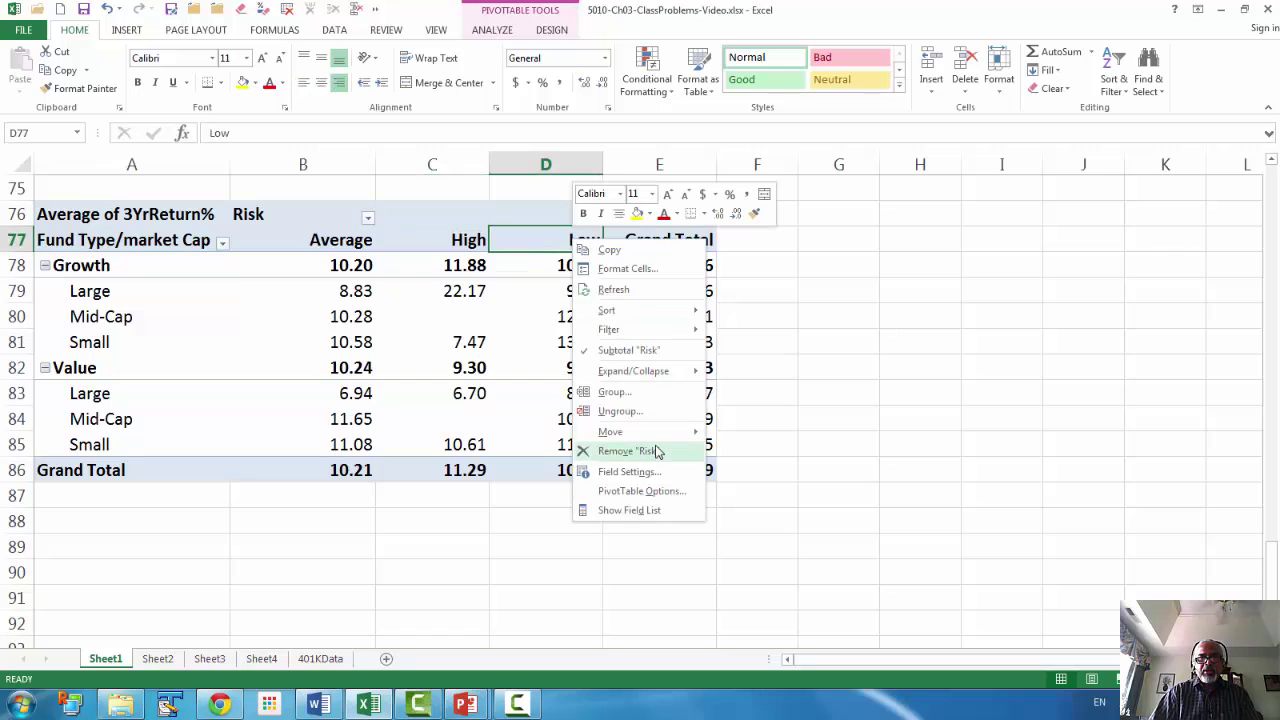
mouse_move(655, 432)
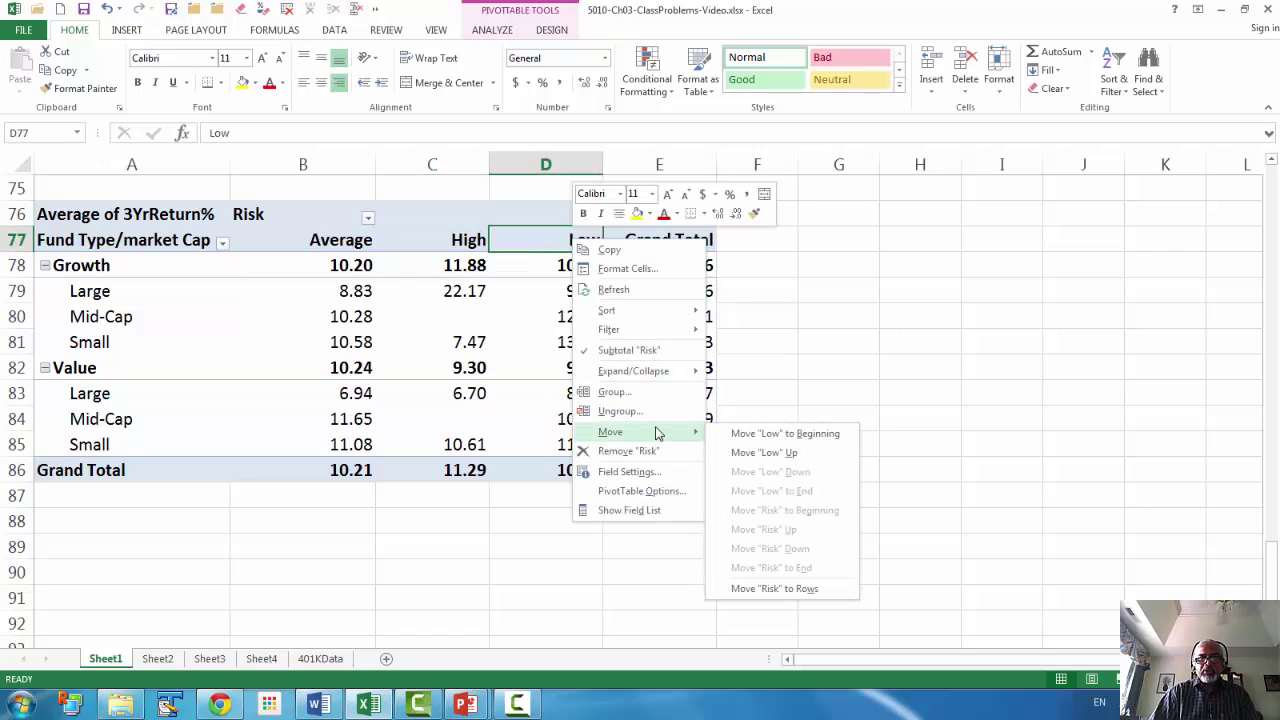
left_click(800, 433)
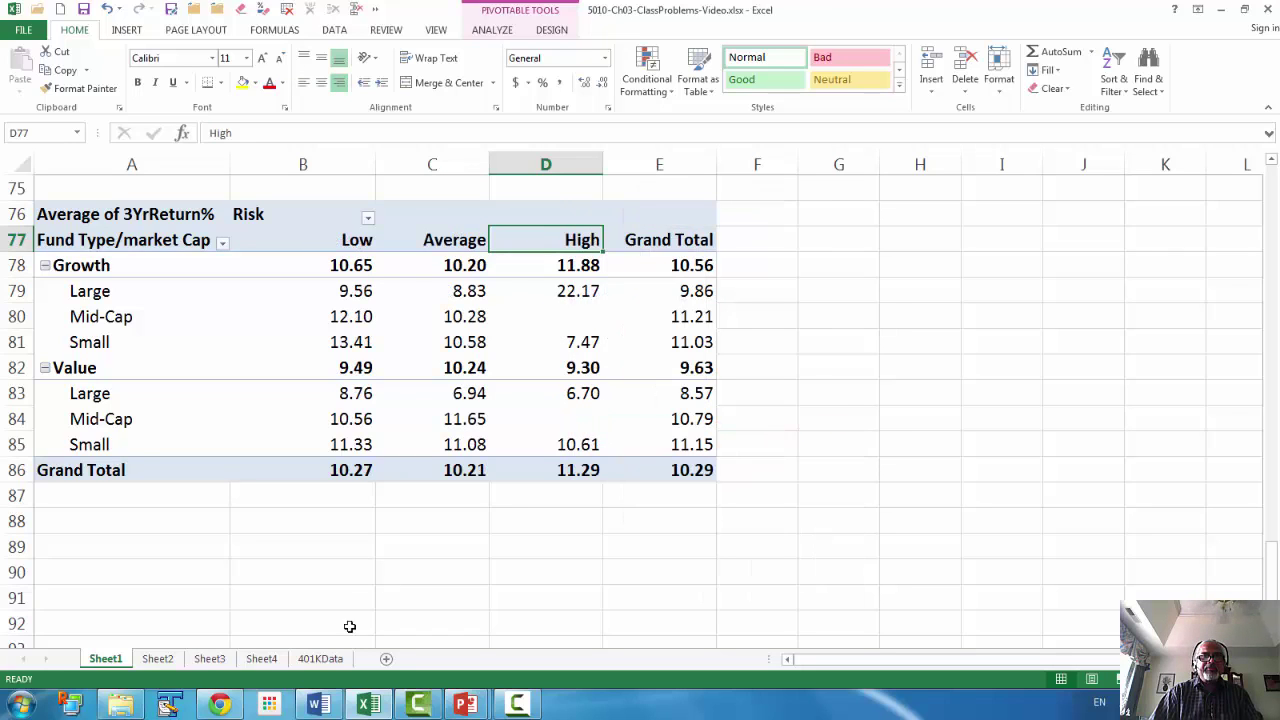
left_click(71, 607)
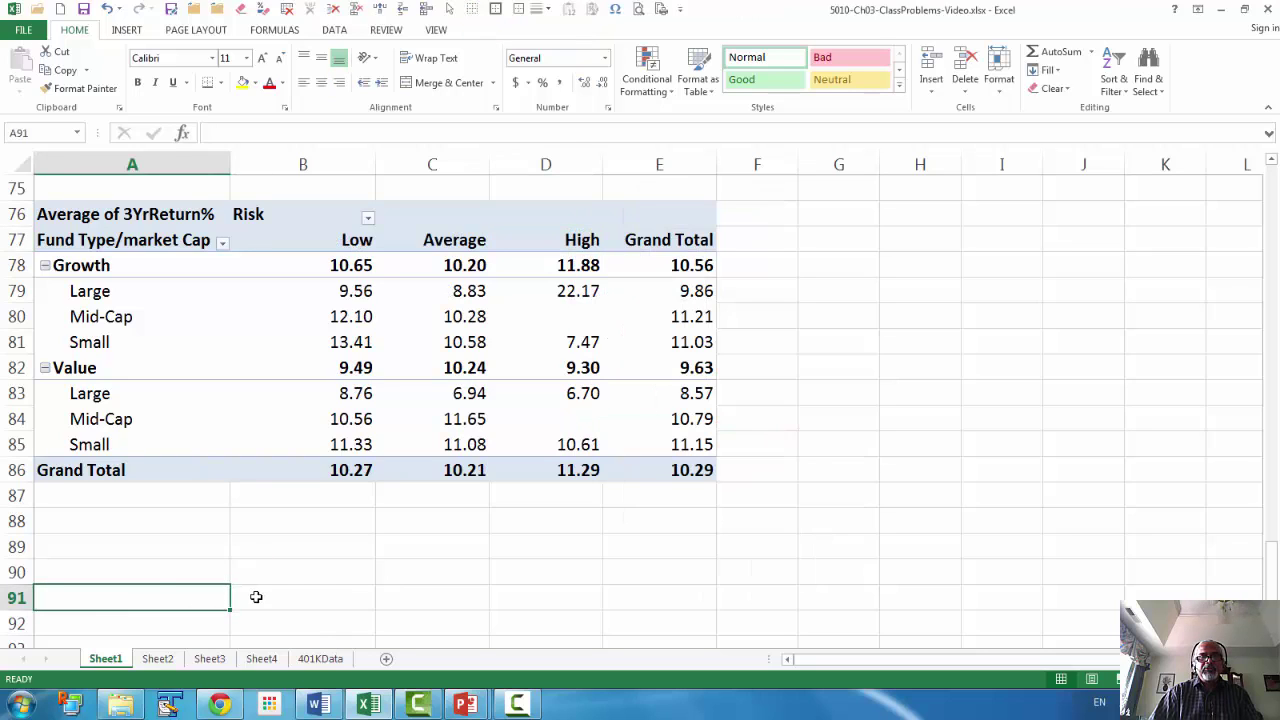
left_click(89, 525)
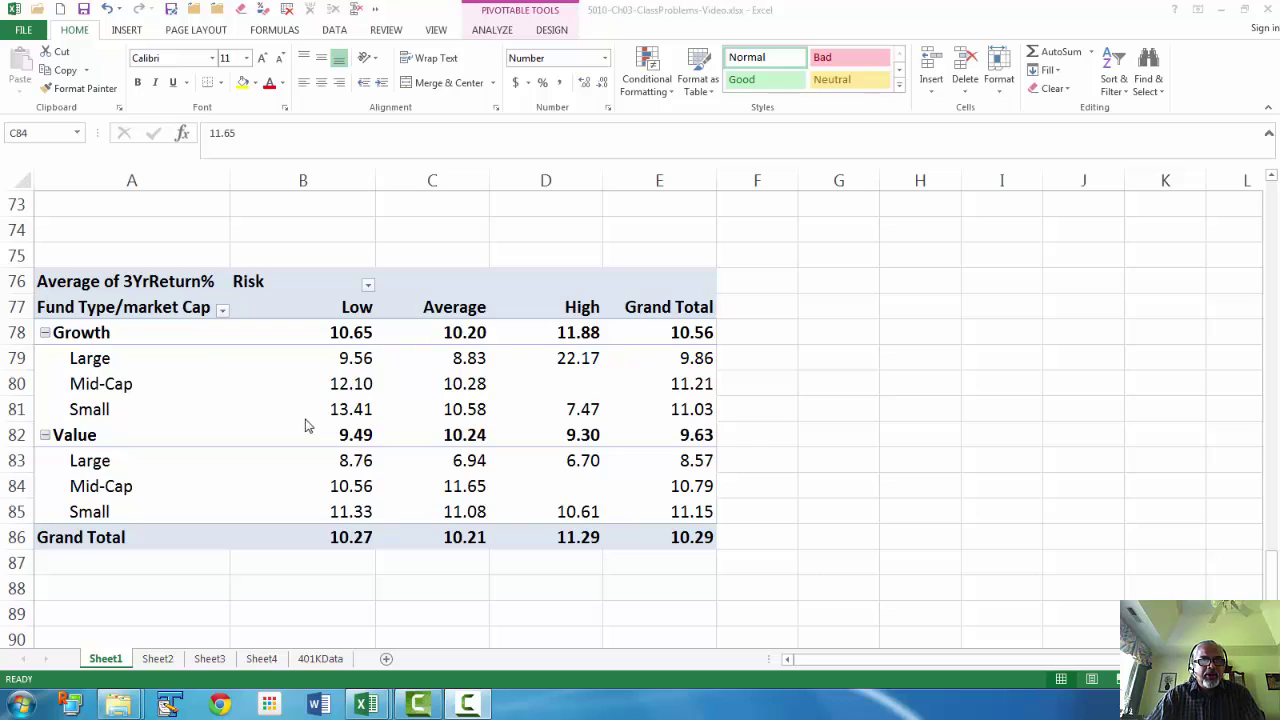
Change the PivotTable's value field settings to summarize 3YrReturn% by StdDev.
left_click(352, 389)
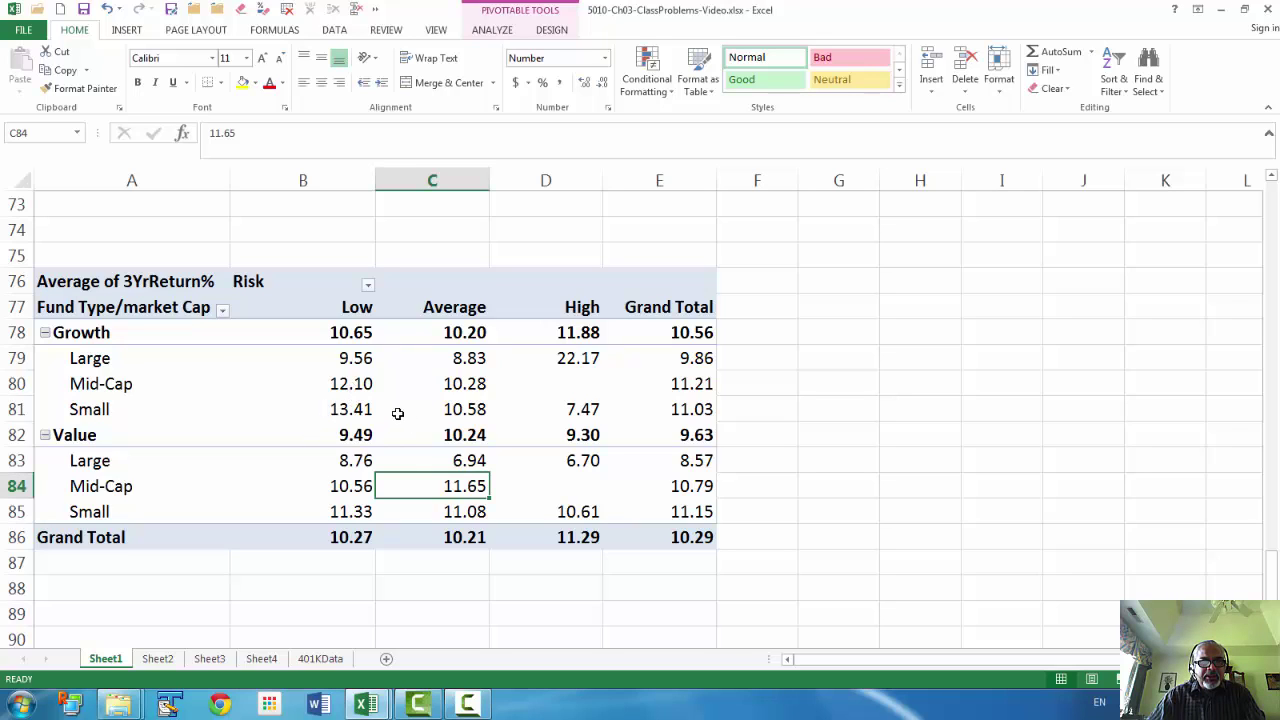
mouse_move(455, 486)
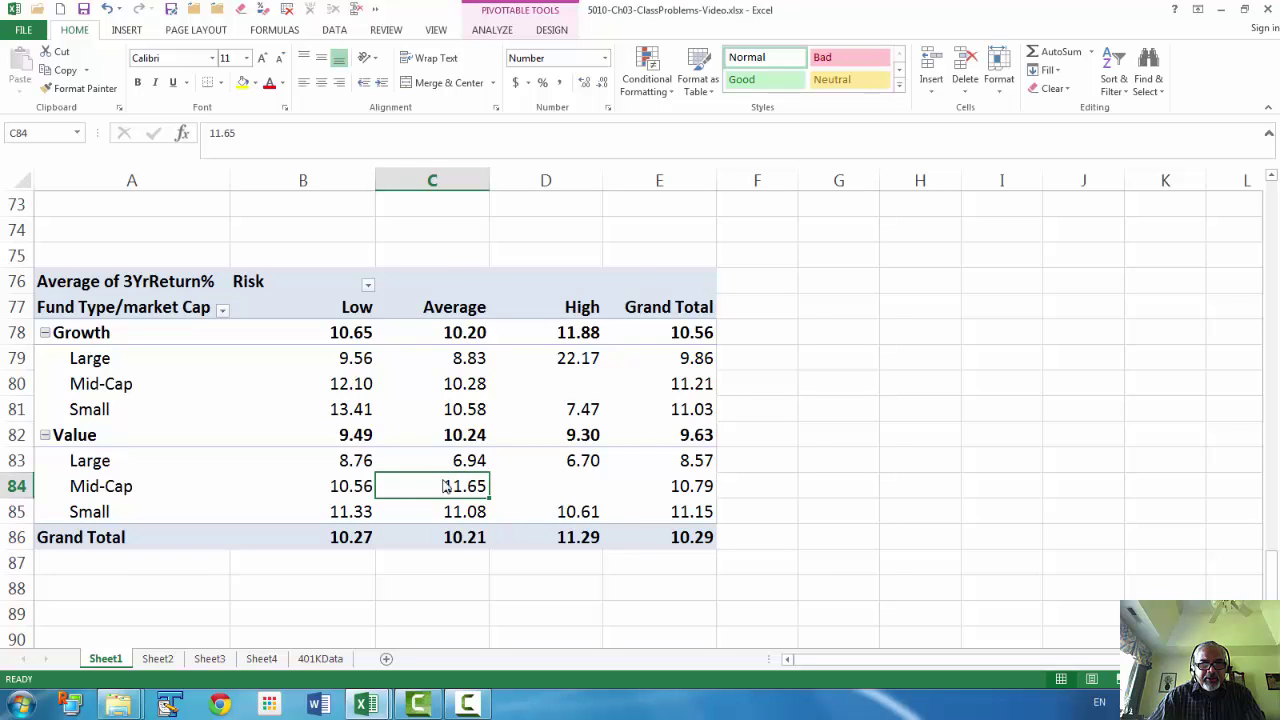
right_click(447, 486)
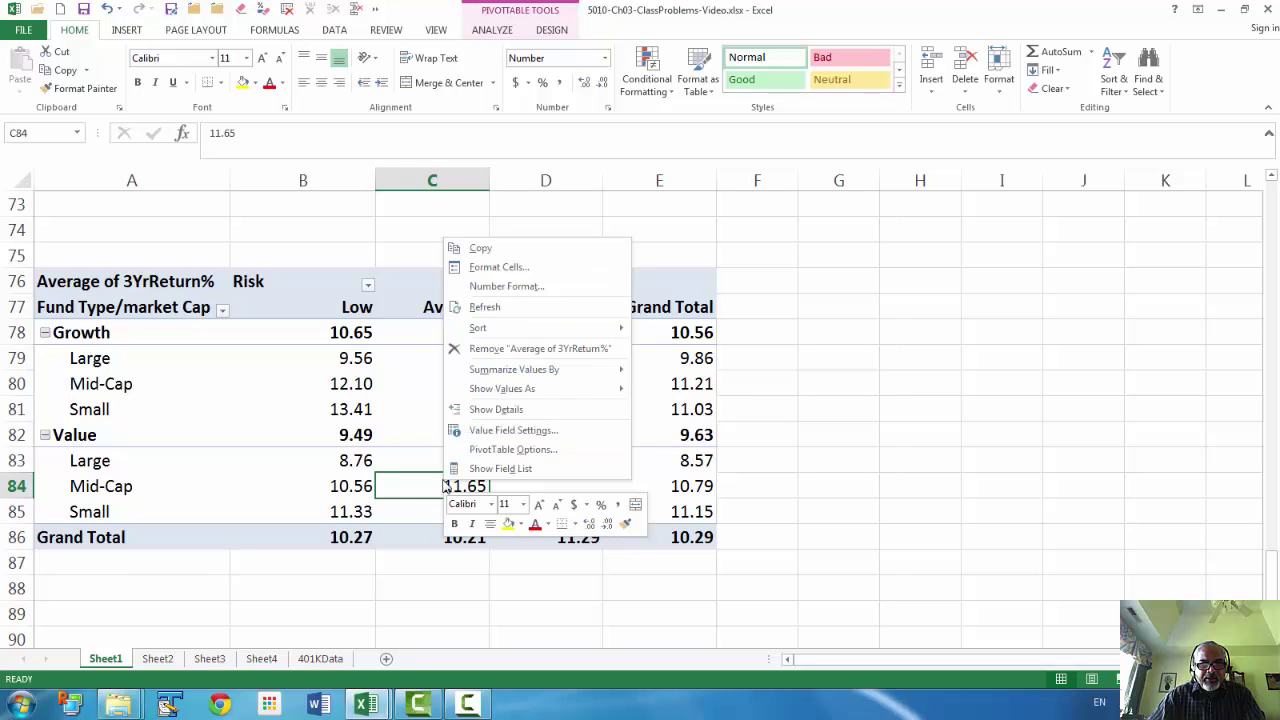
left_click(566, 432)
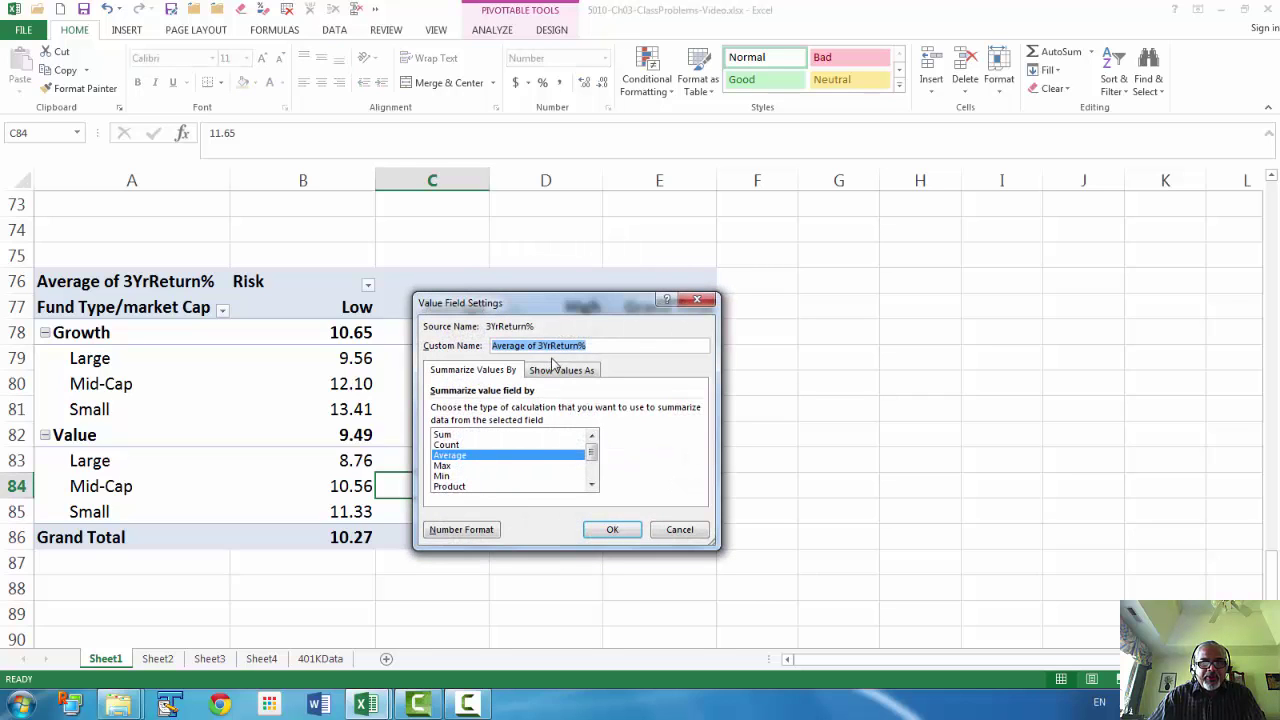
left_click_drag(590, 316, 841, 201)
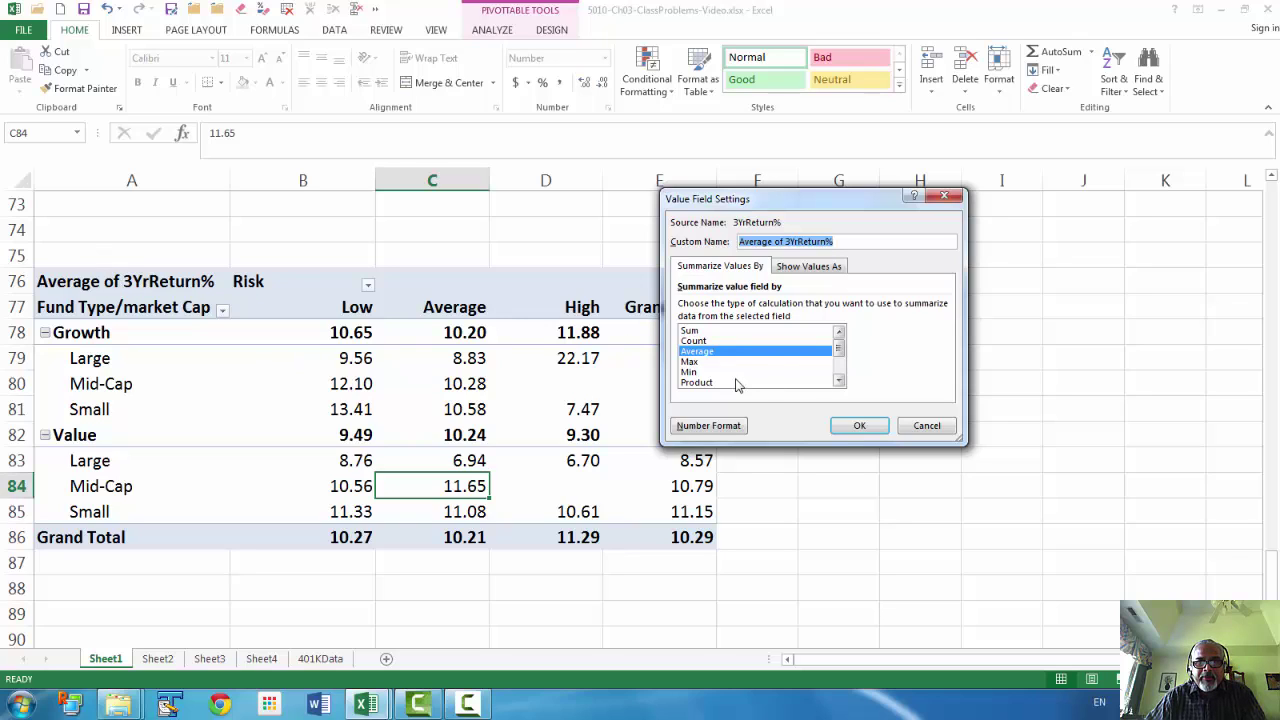
left_click(708, 365)
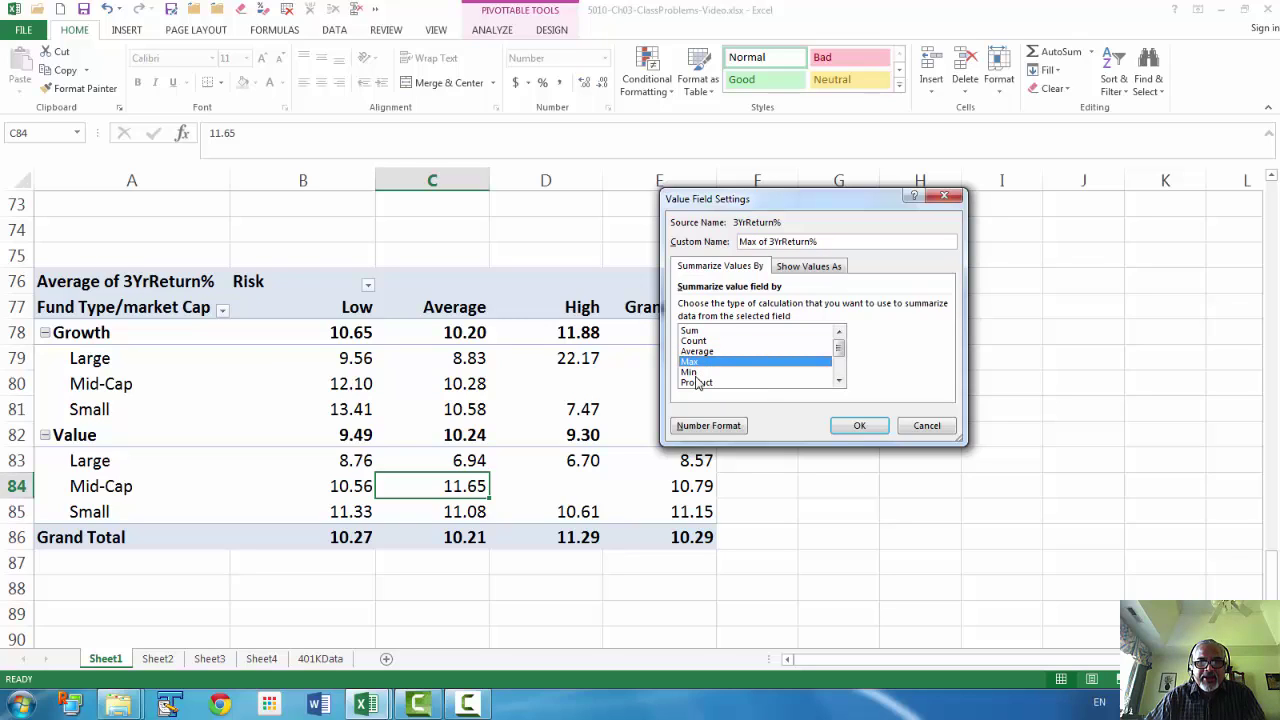
left_click(697, 373)
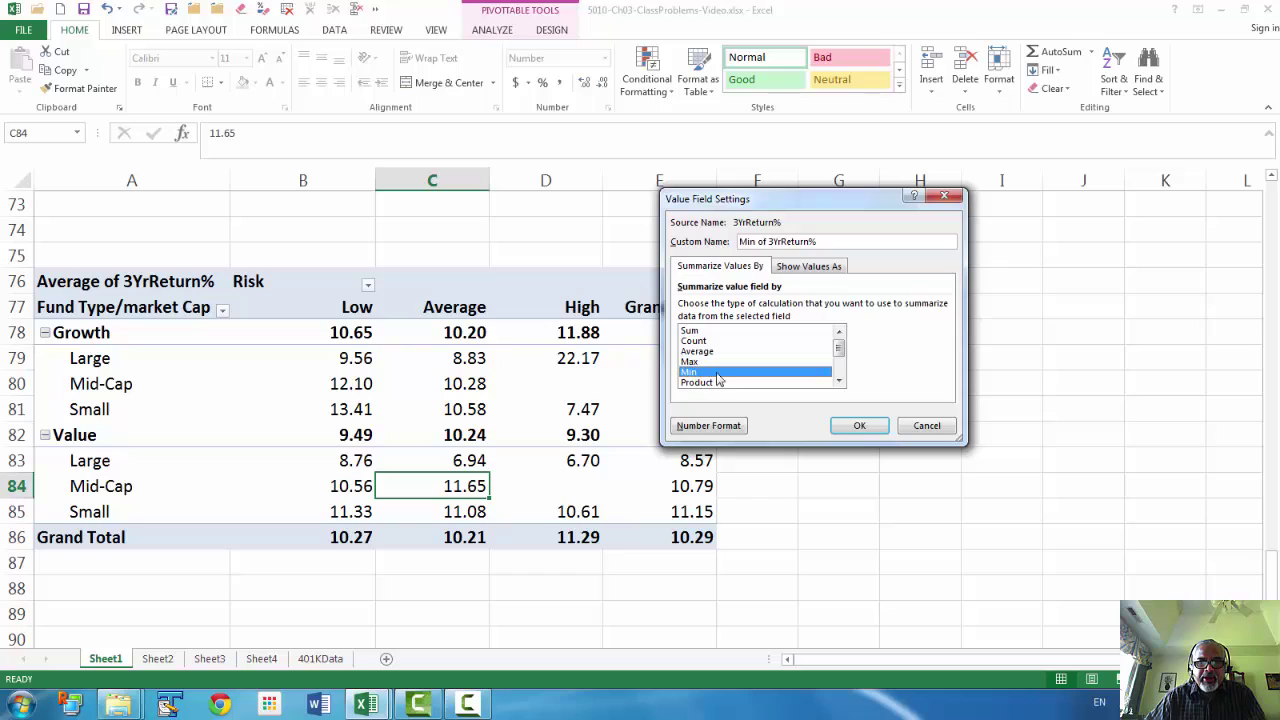
left_click(839, 382)
left_click(839, 382)
left_click(839, 382)
left_click(839, 382)
left_click(839, 382)
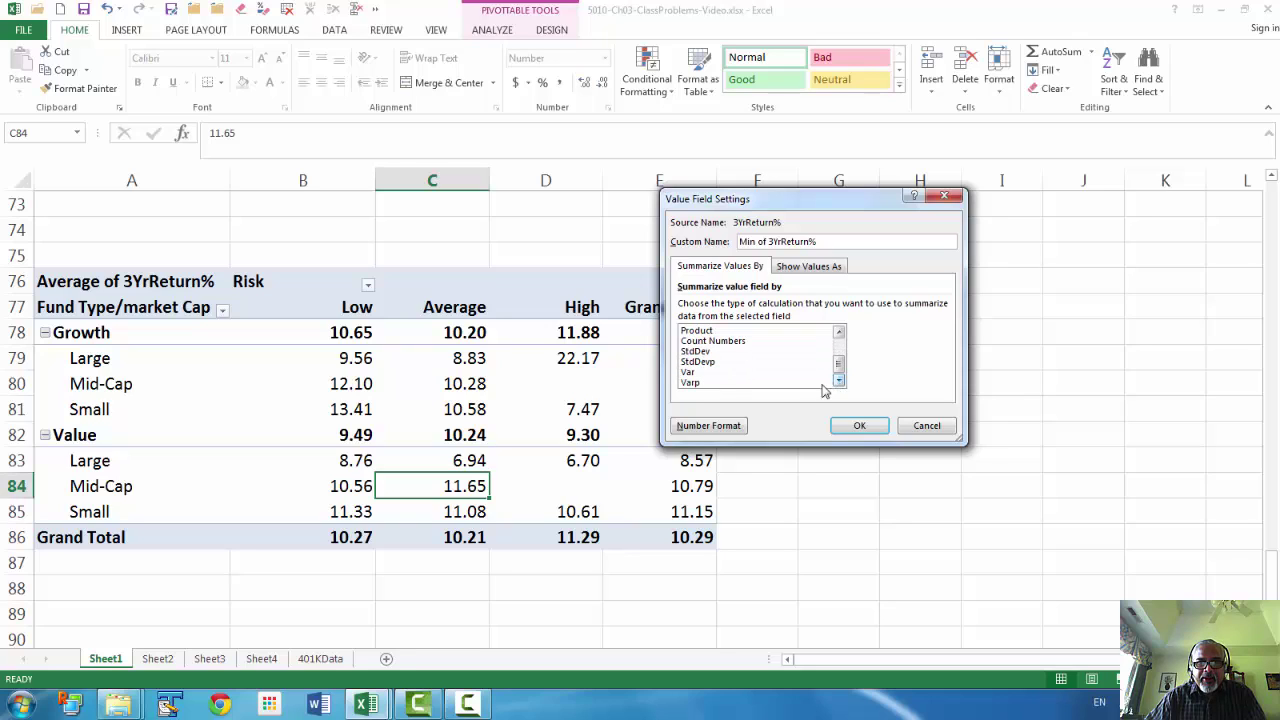
left_click(722, 351)
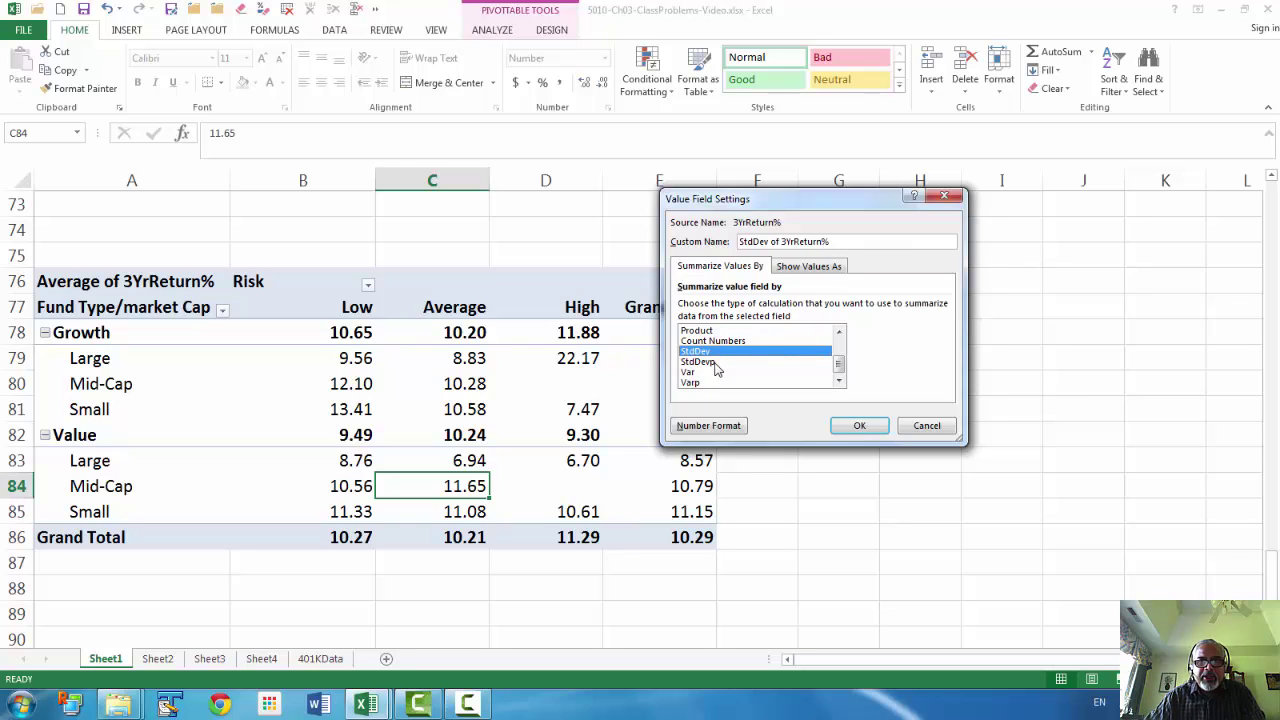
left_click(719, 363)
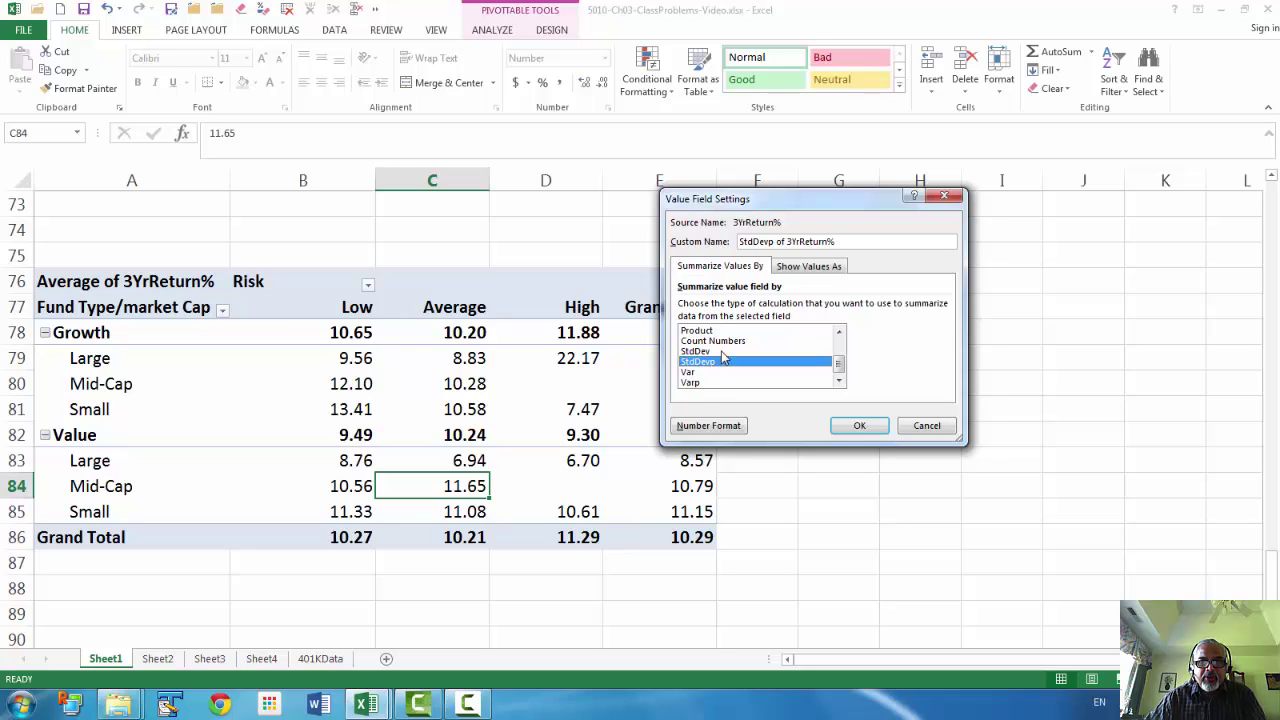
left_click(721, 352)
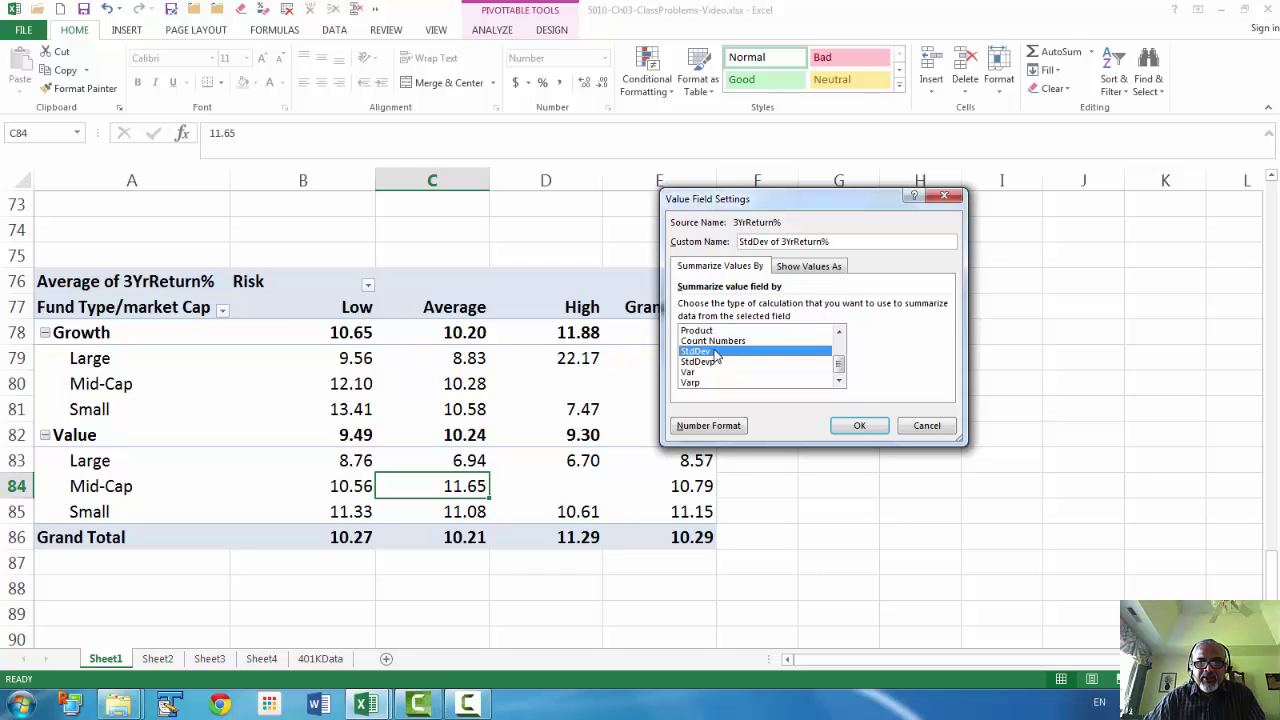
left_click(861, 427)
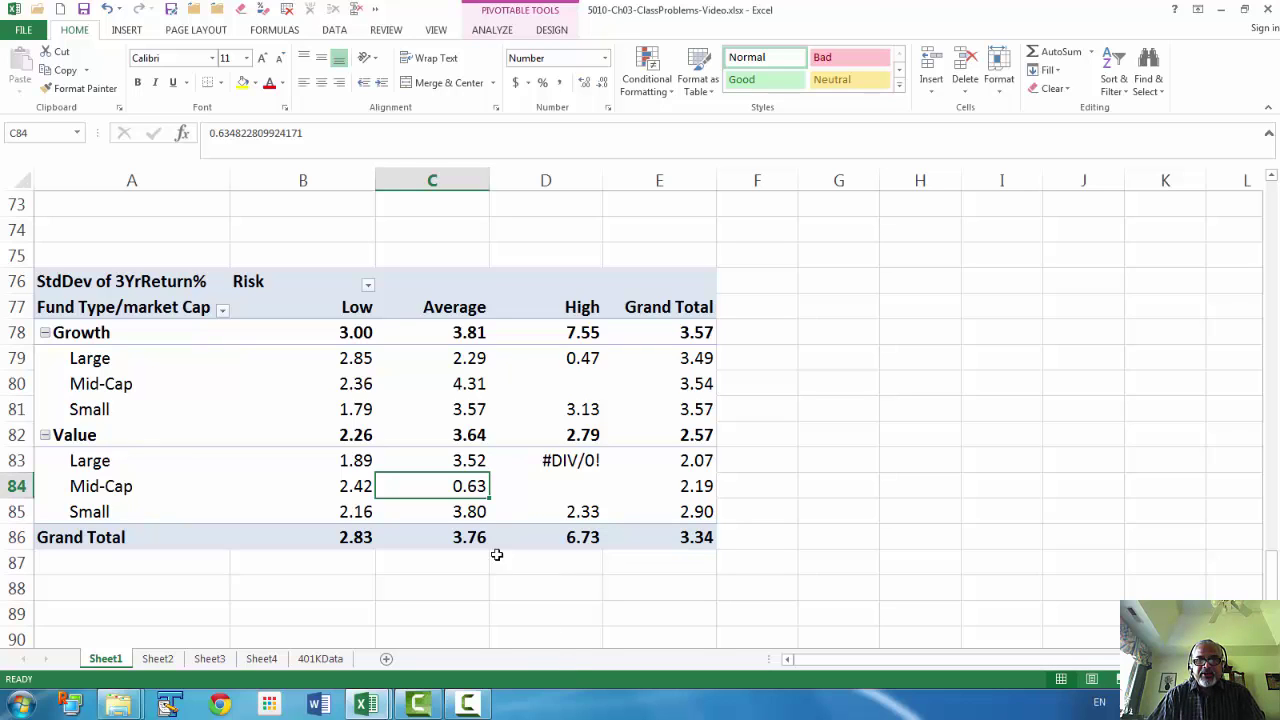
Change the PivotTable's value field settings to summarize 3YrReturn% by Count.
right_click(457, 489)
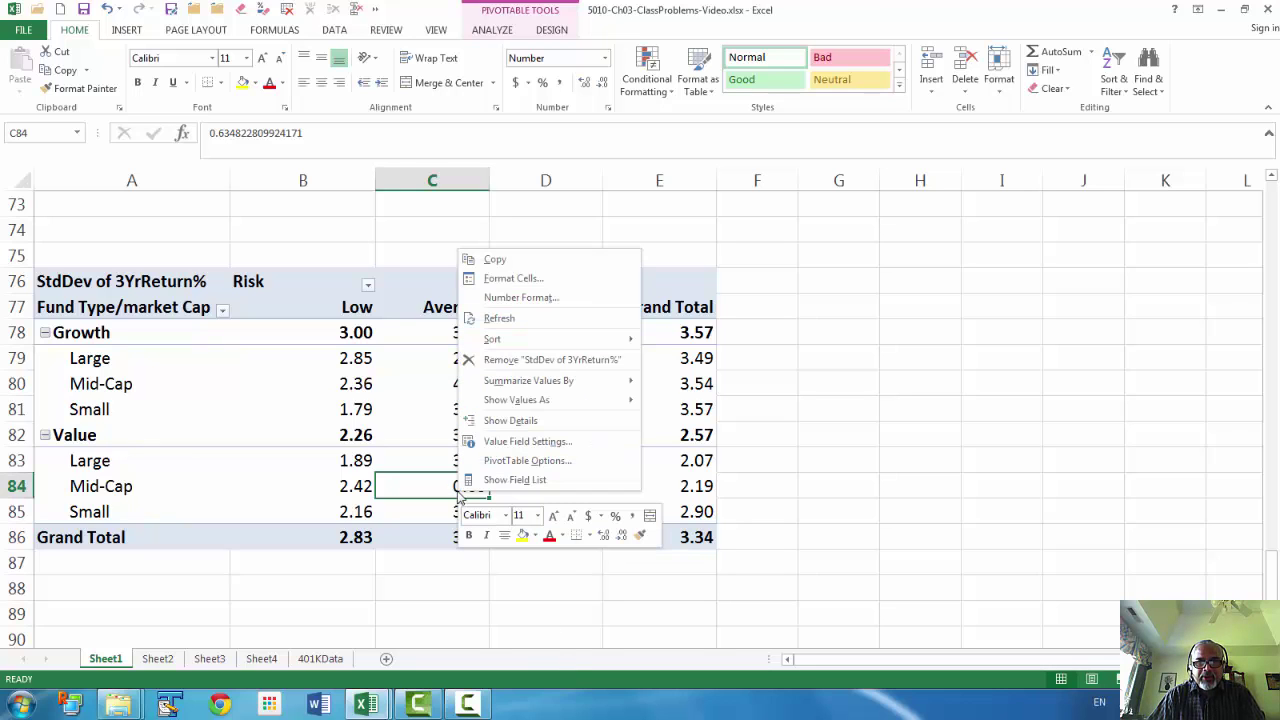
left_click(516, 451)
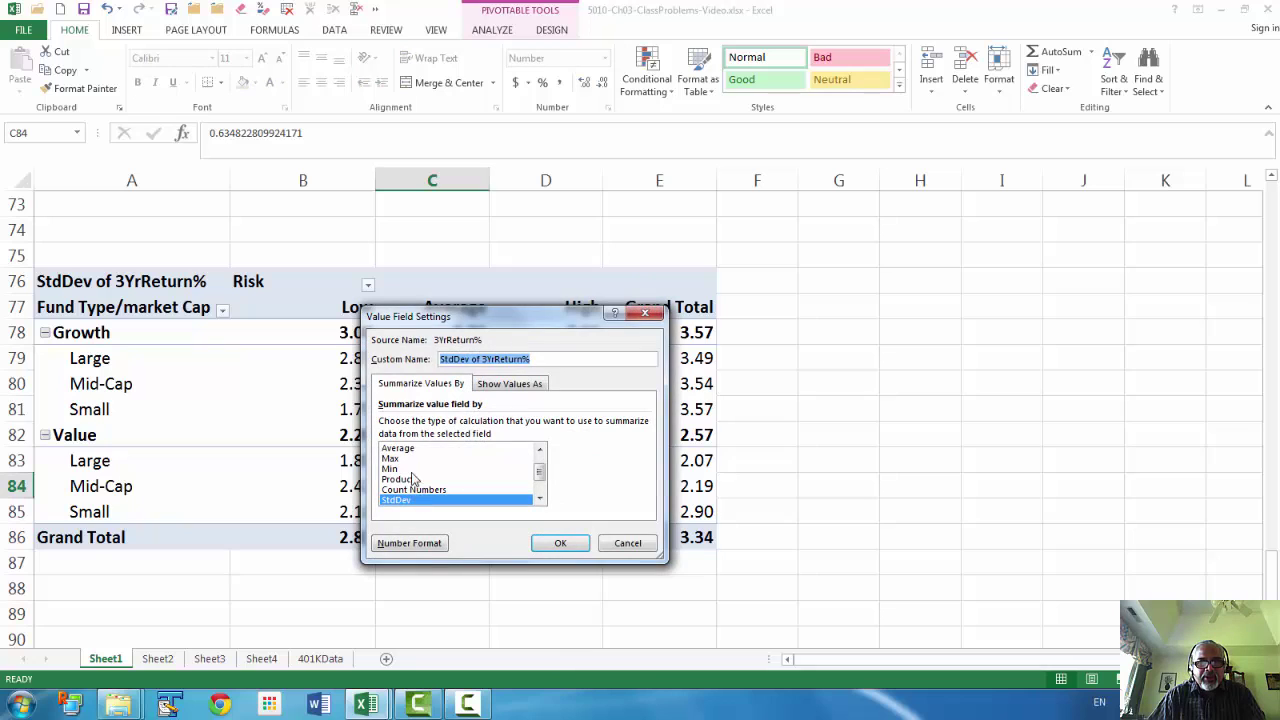
scroll(540, 468, "up", 1)
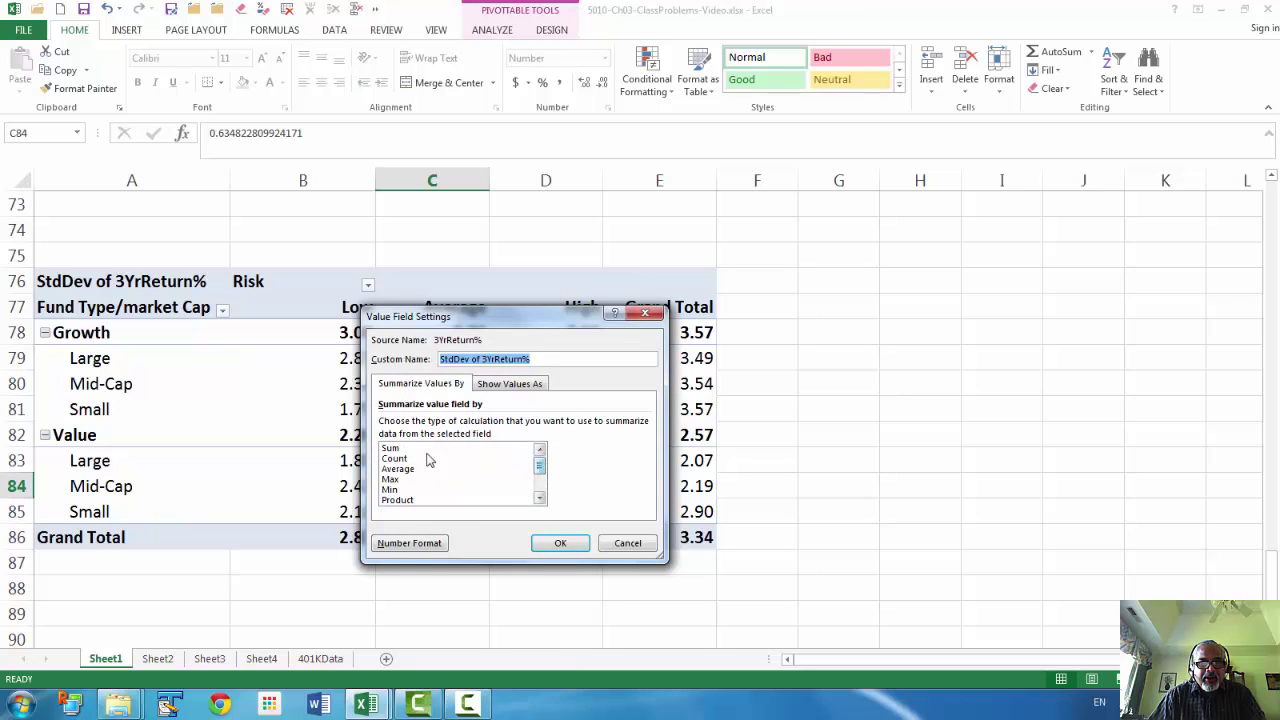
left_click(414, 459)
left_click(560, 543)
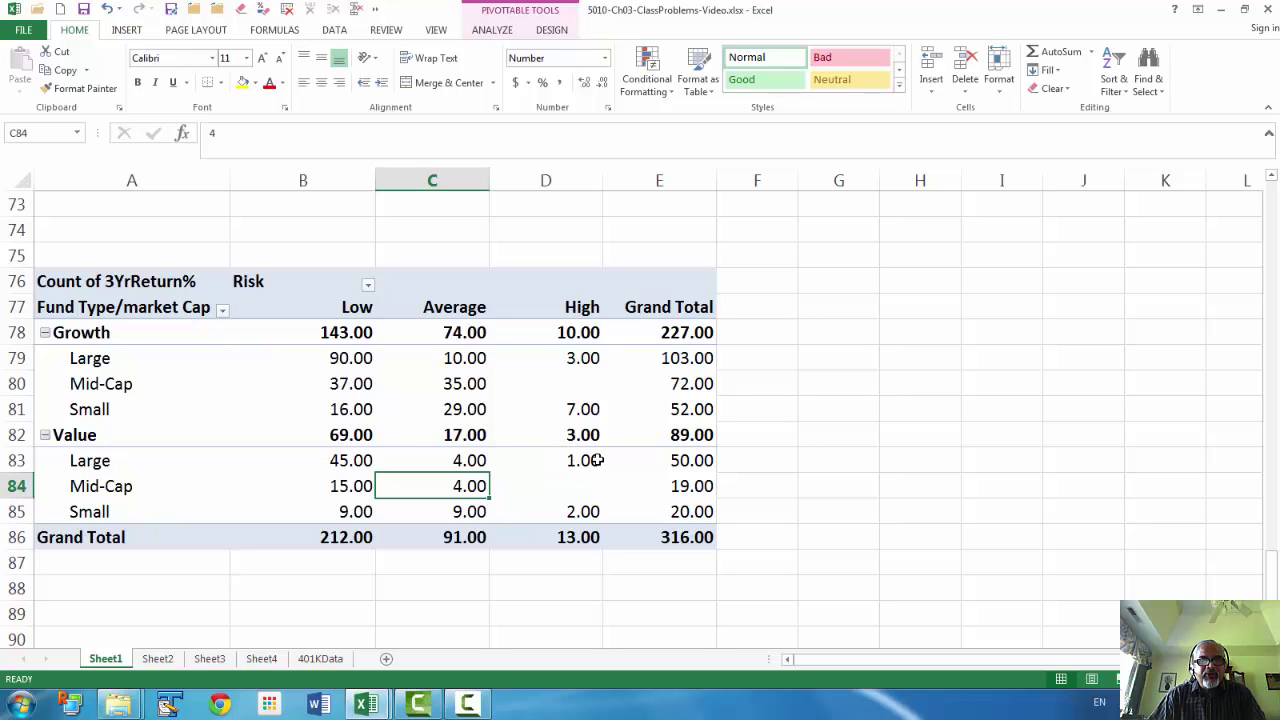
Switch the summary calculation of the PivotTable's 3YrReturn% values back to StdDev.
right_click(467, 462)
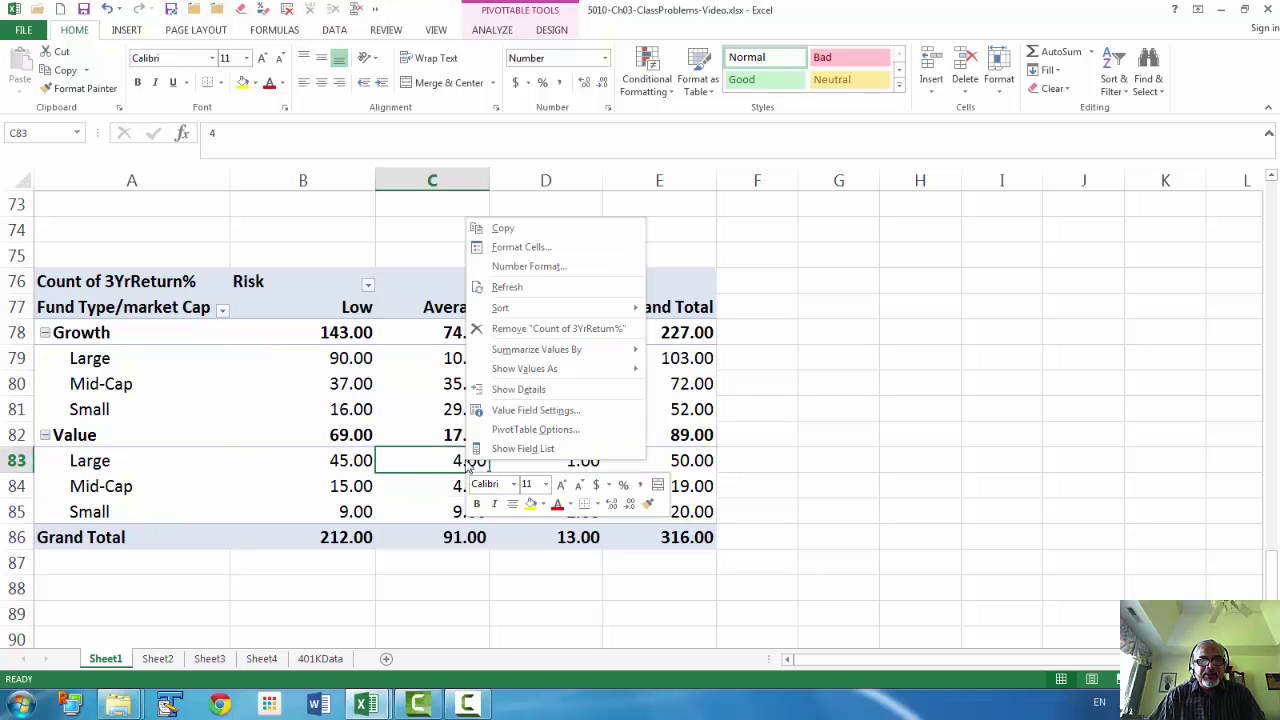
left_click(506, 412)
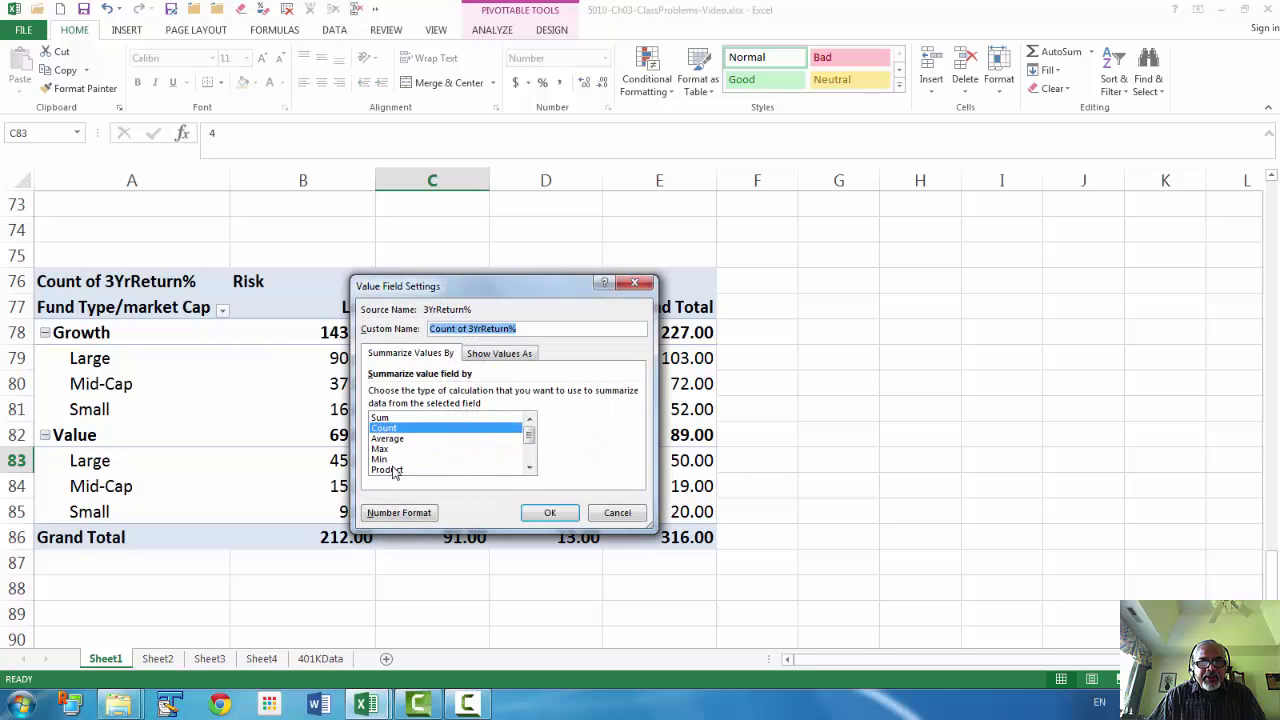
left_click(531, 469)
left_click(531, 469)
left_click(531, 469)
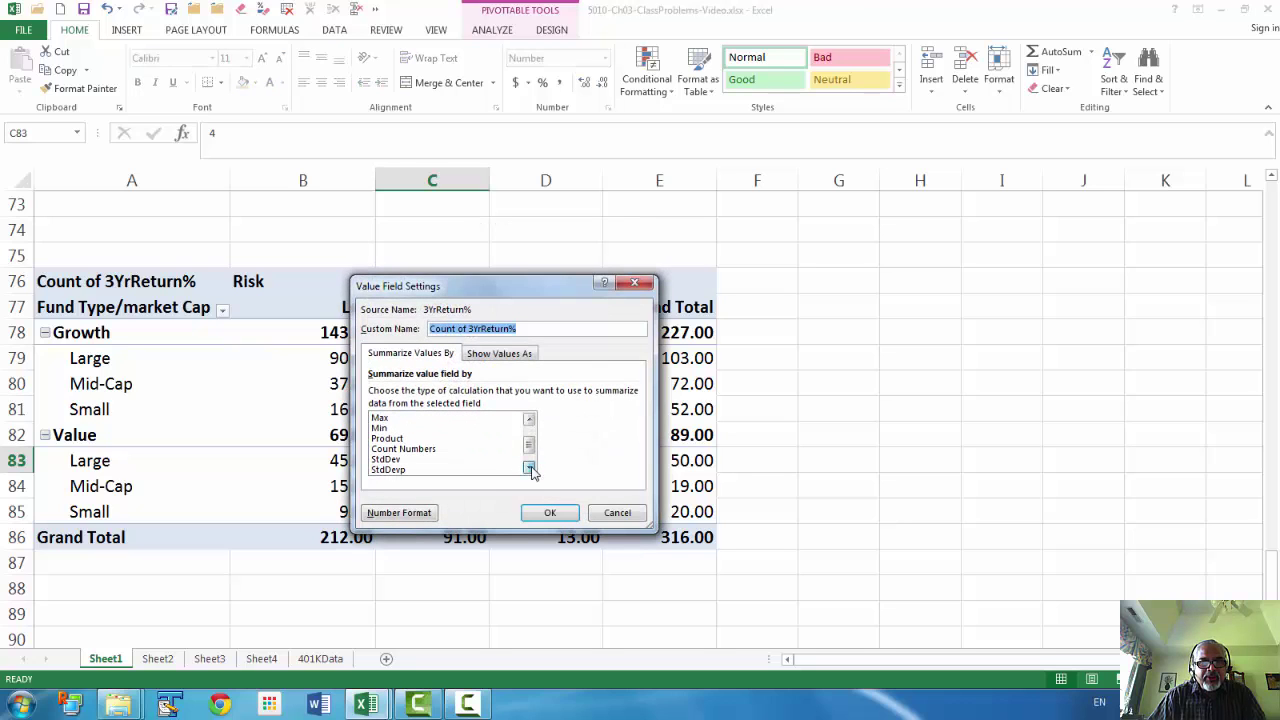
left_click(400, 459)
left_click(558, 514)
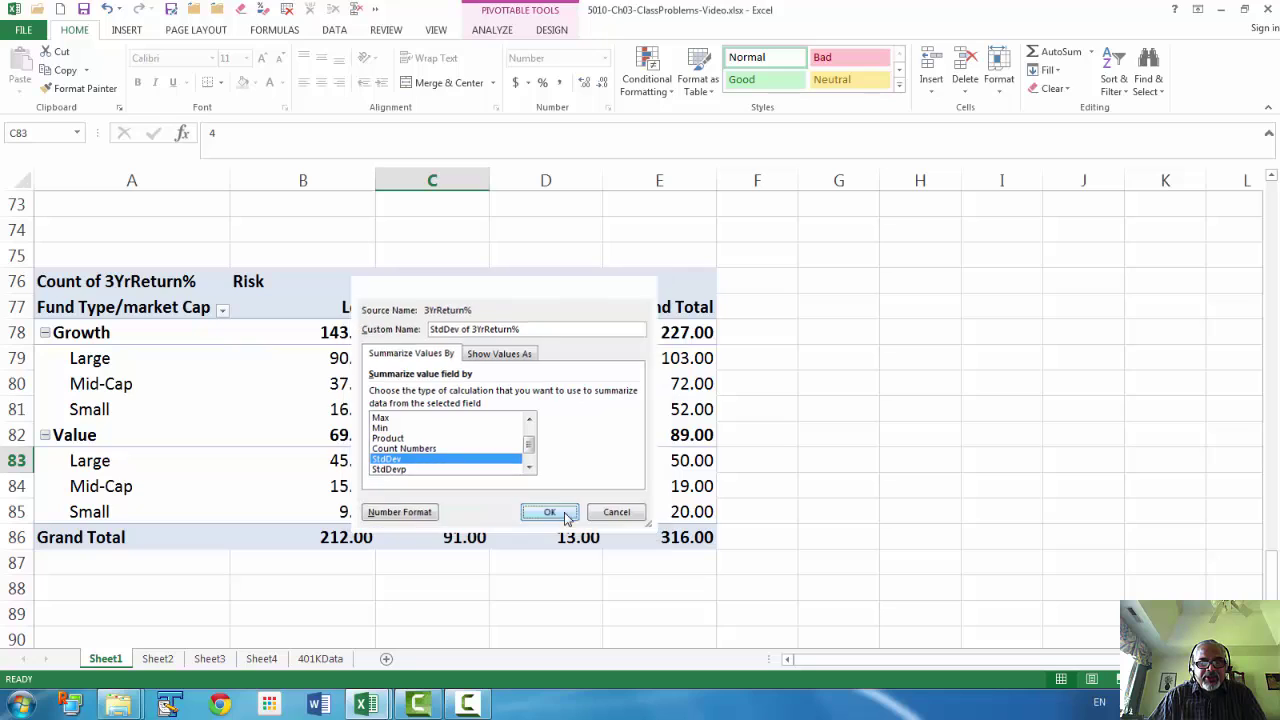